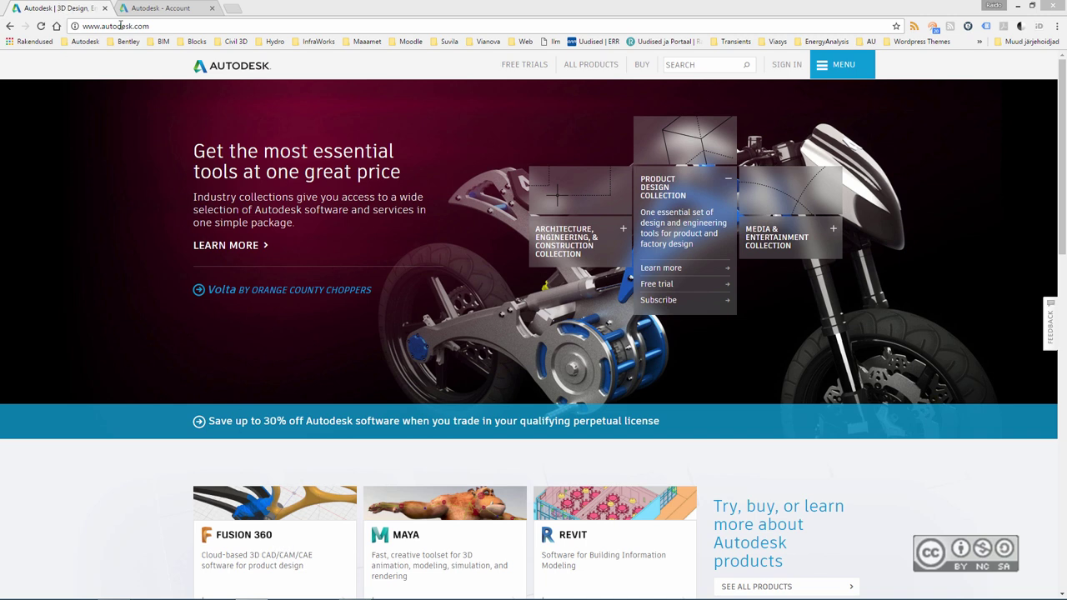
- Go to autodesk.com/revit and open its Free trial page for Revit
left_click(162, 9)
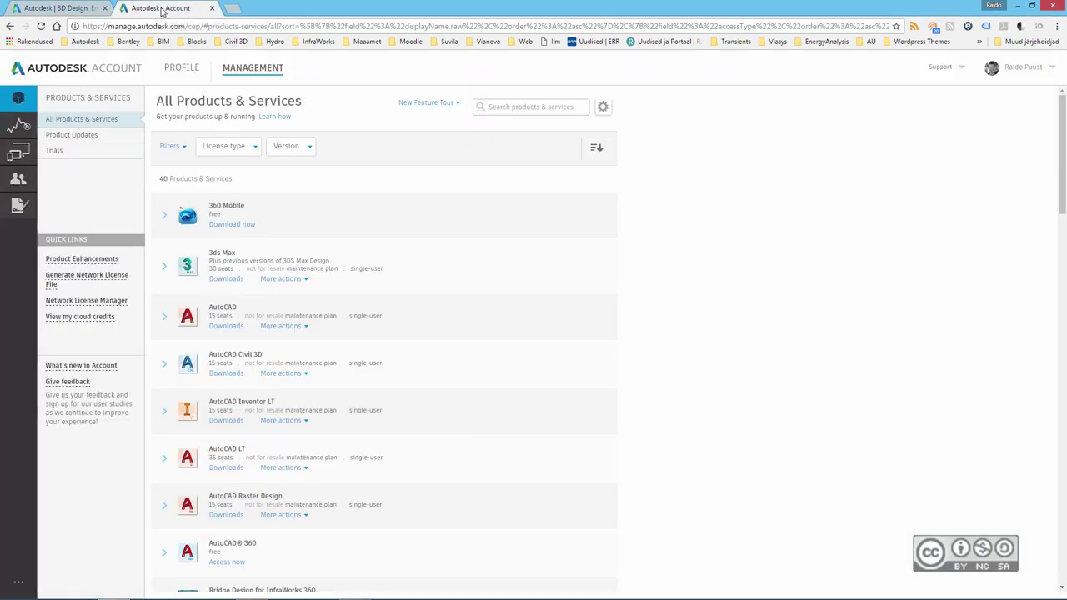
left_click(58, 8)
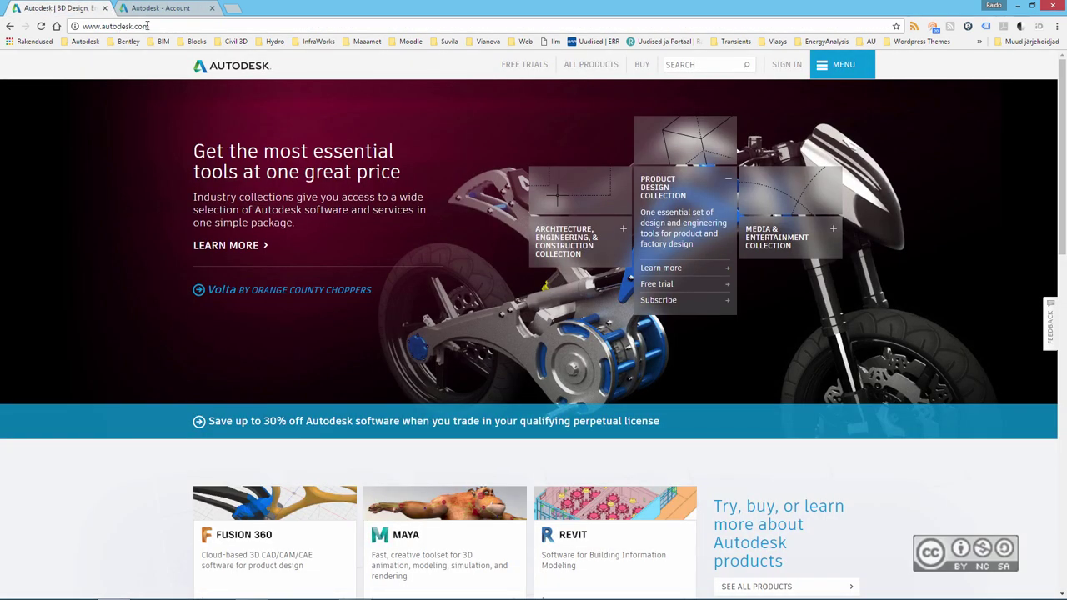
left_click(167, 25)
left_click(173, 26)
type("/revit")
key("Return")
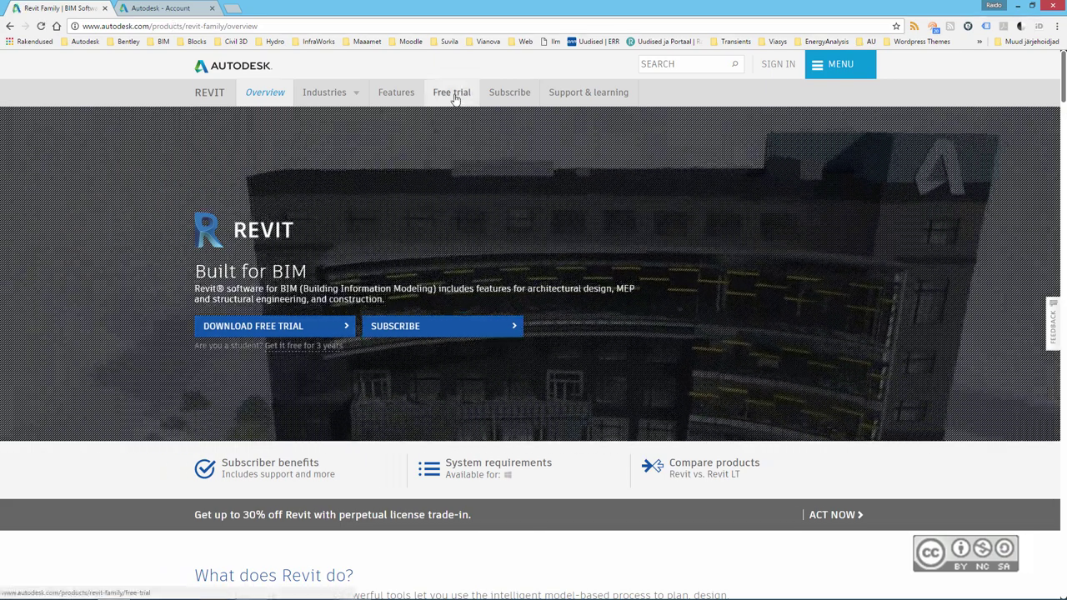
left_click(451, 93)
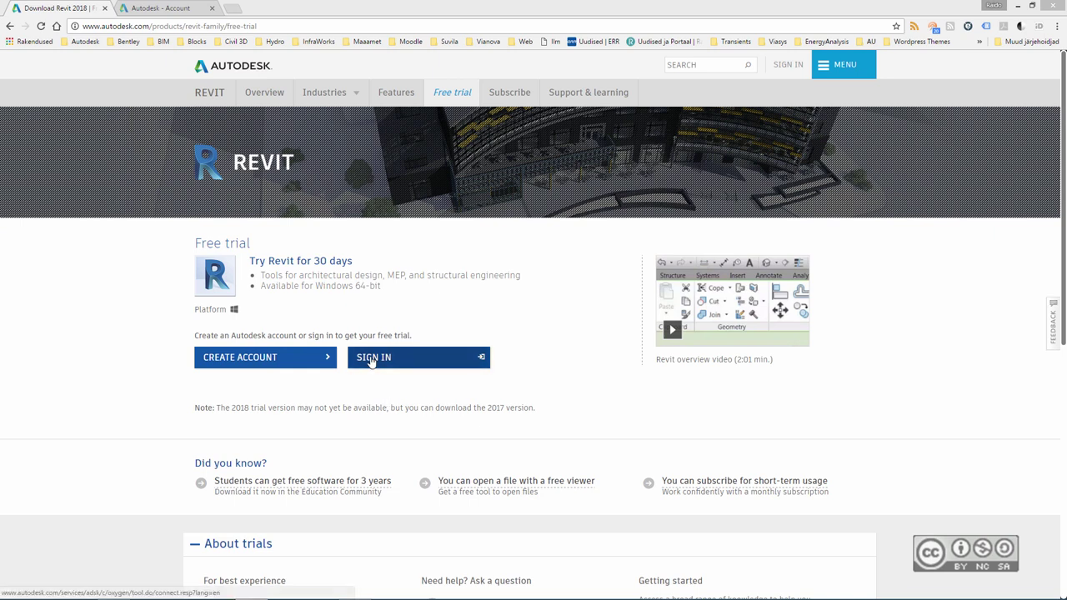
- Sign in with the saved account e-mail and password, keeping English as the download language
left_click(371, 358)
type("ra")
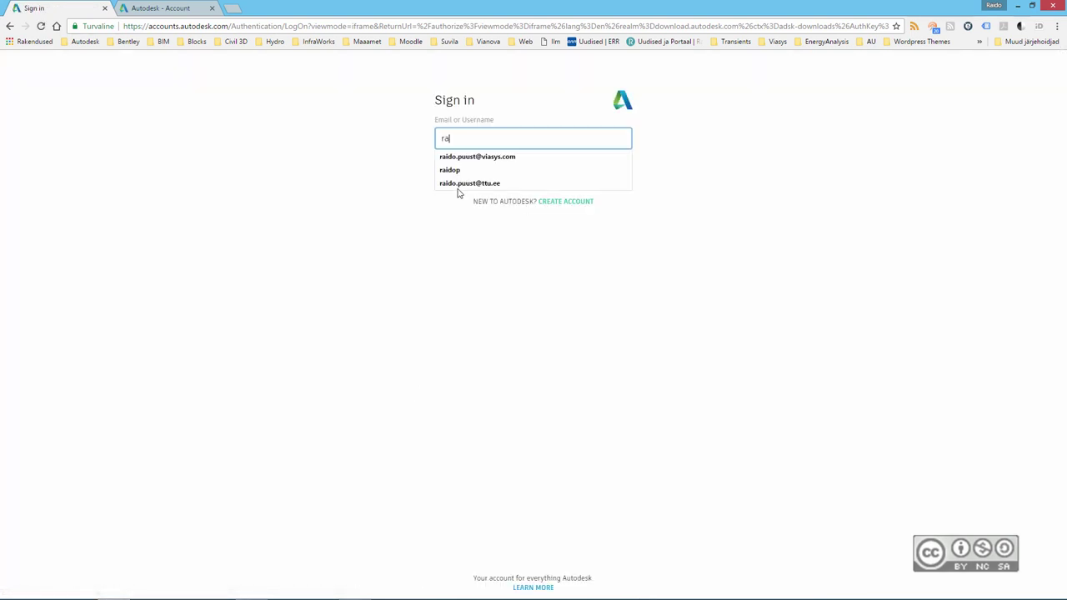
key("Down")
key("Return")
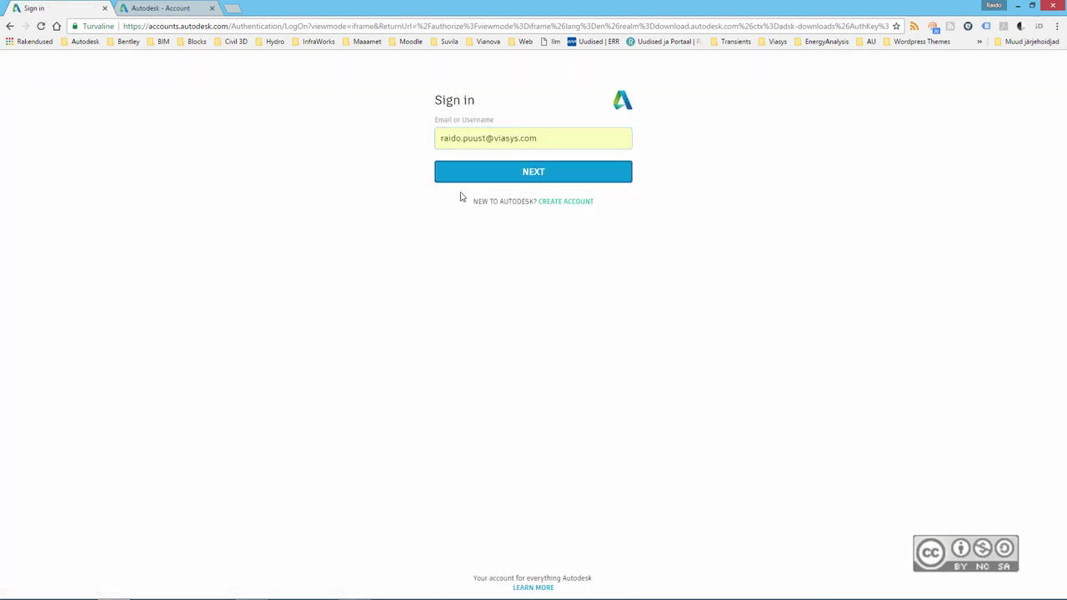
left_click(546, 173)
type("****")
key("Return")
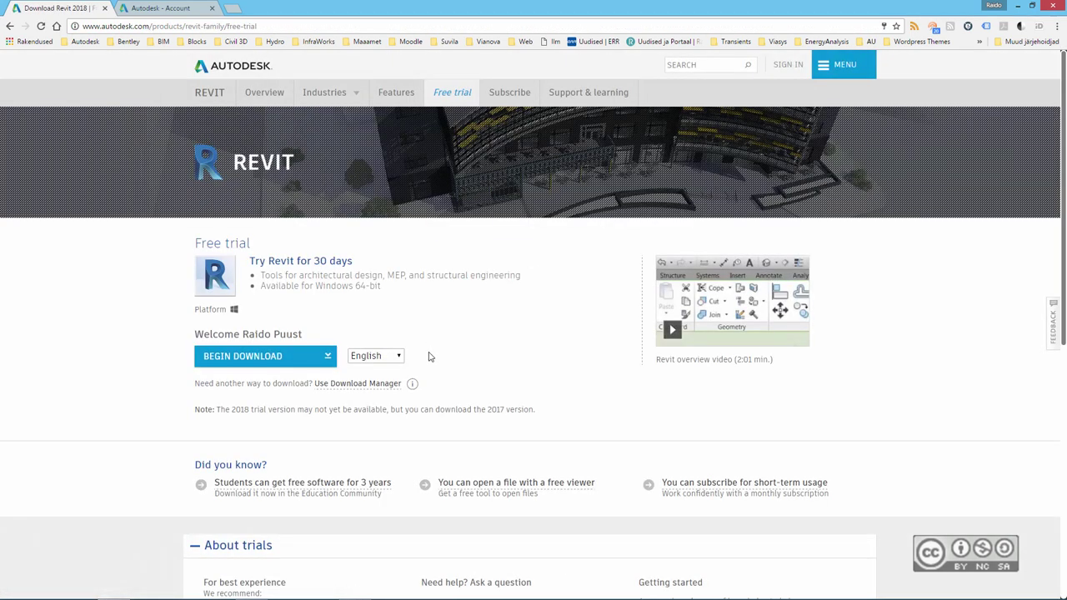
left_click(400, 358)
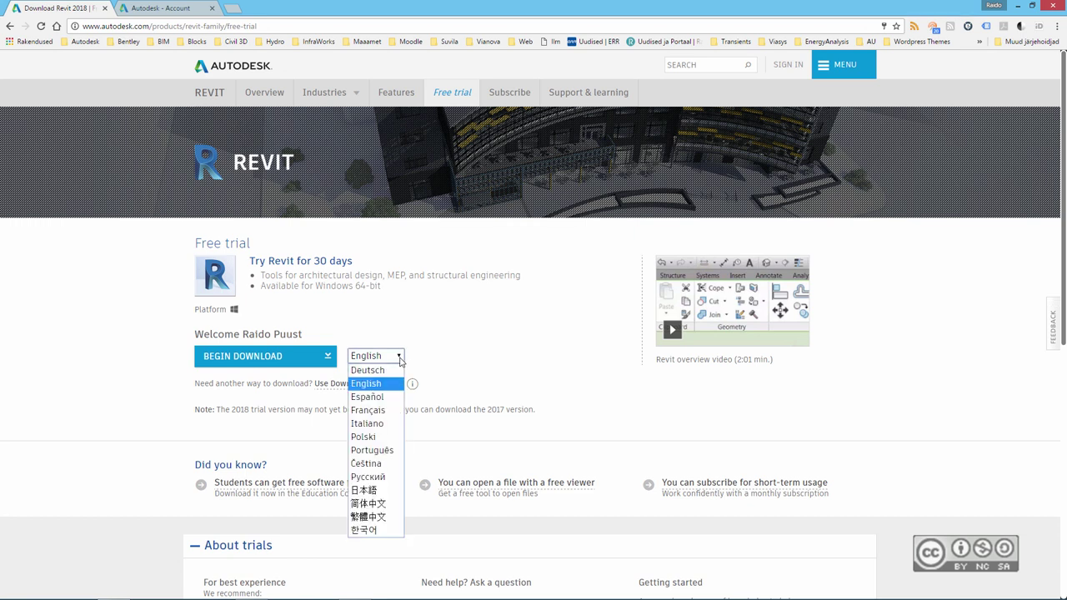
left_click(440, 363)
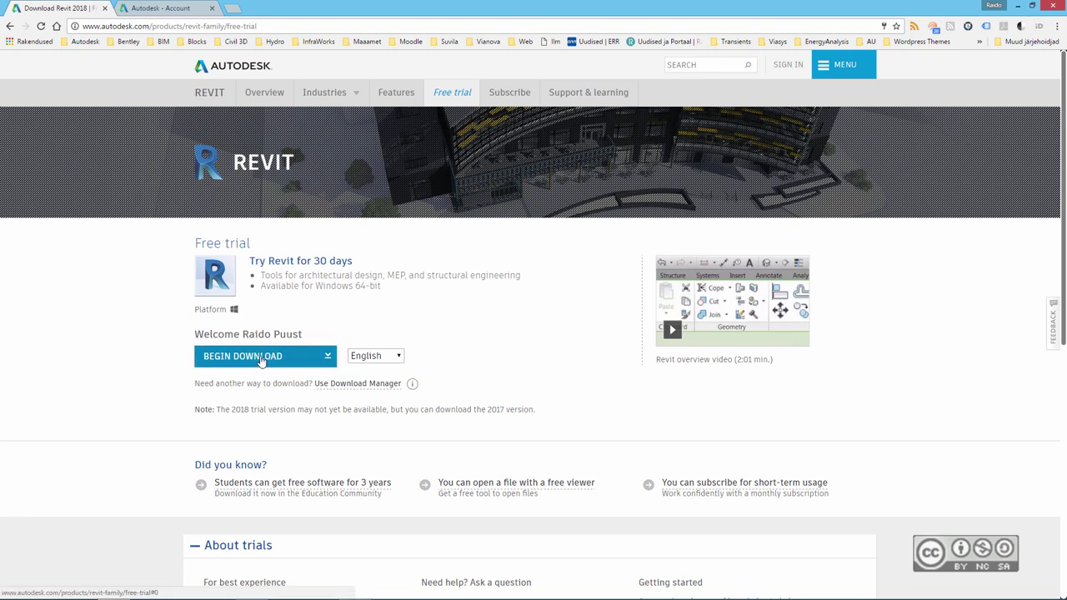
- Begin the trial download and choose Estonia as the country of residence
left_click(261, 357)
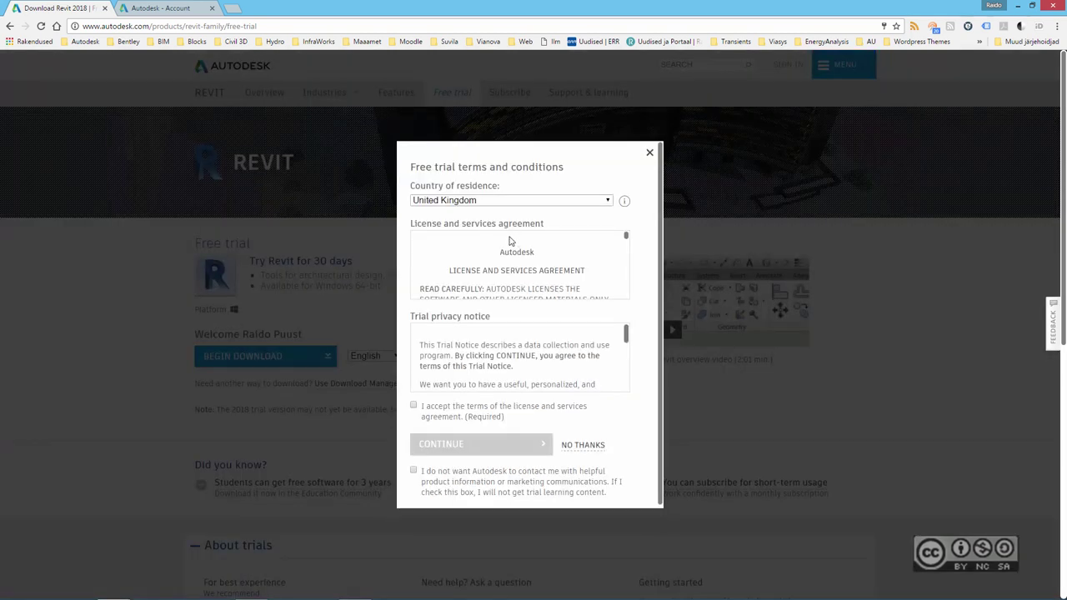
left_click(488, 201)
type("est")
key("Return")
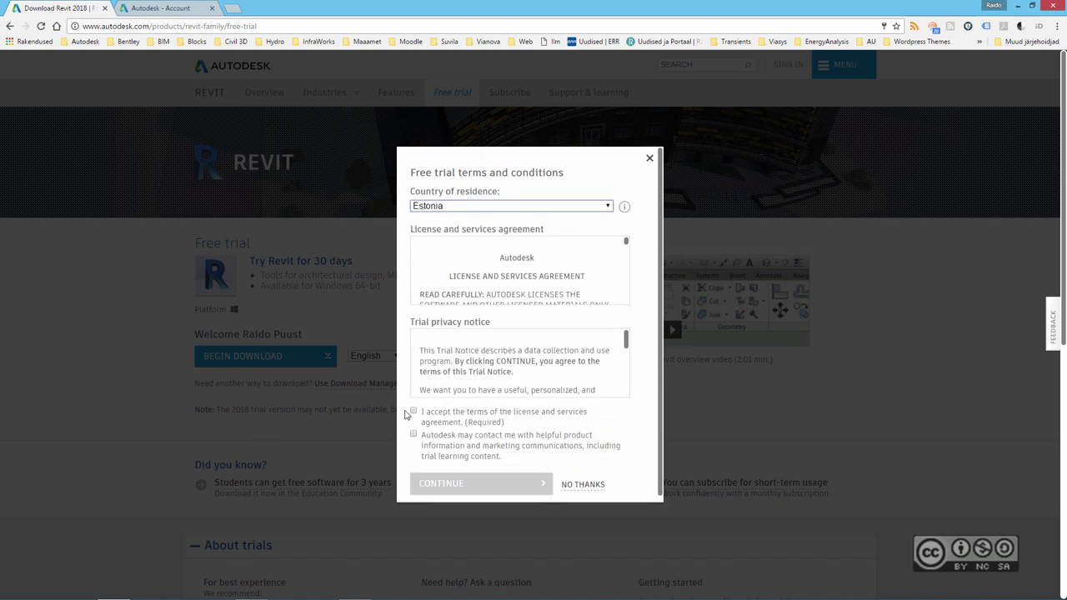
- Accept both trial agreements and save Revit_2018_G1_Win_64bit_wi_en-US_Setup_webinstall.exe to the Desktop
left_click(413, 413)
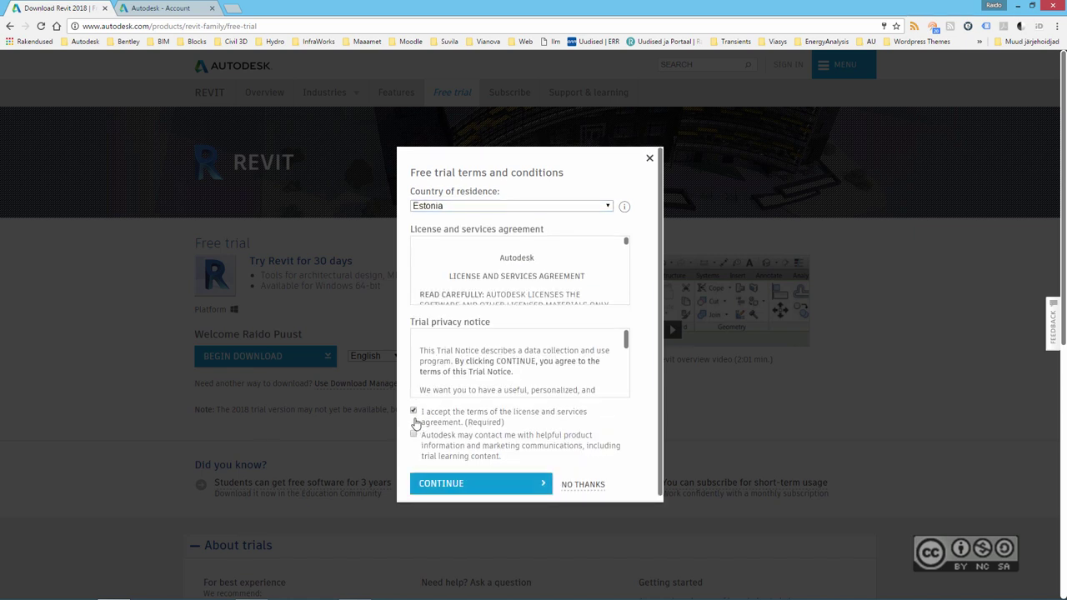
left_click(413, 436)
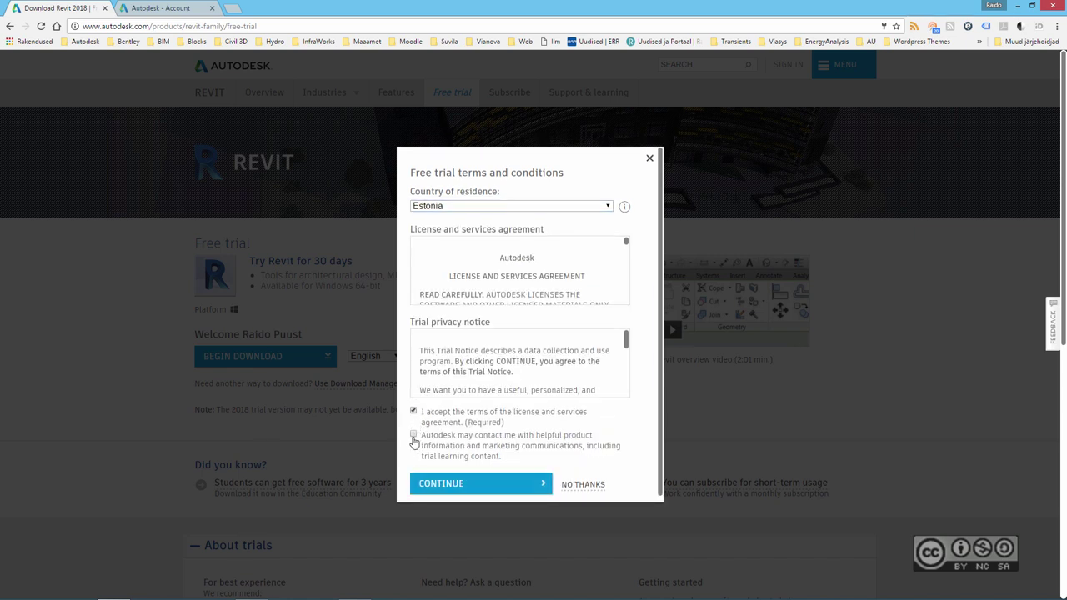
left_click(435, 485)
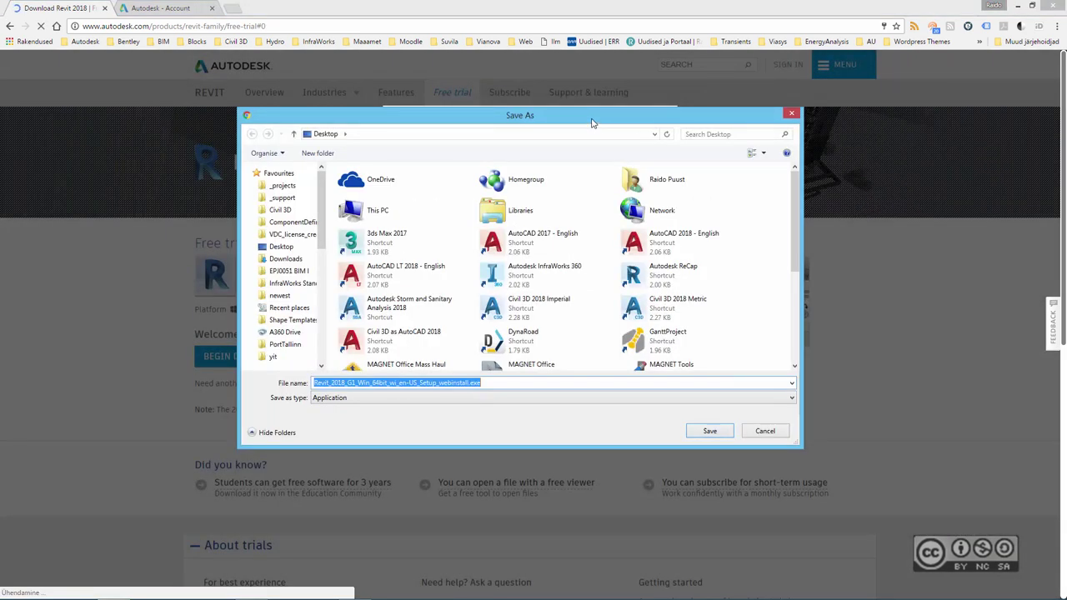
left_click_drag(592, 124, 589, 151)
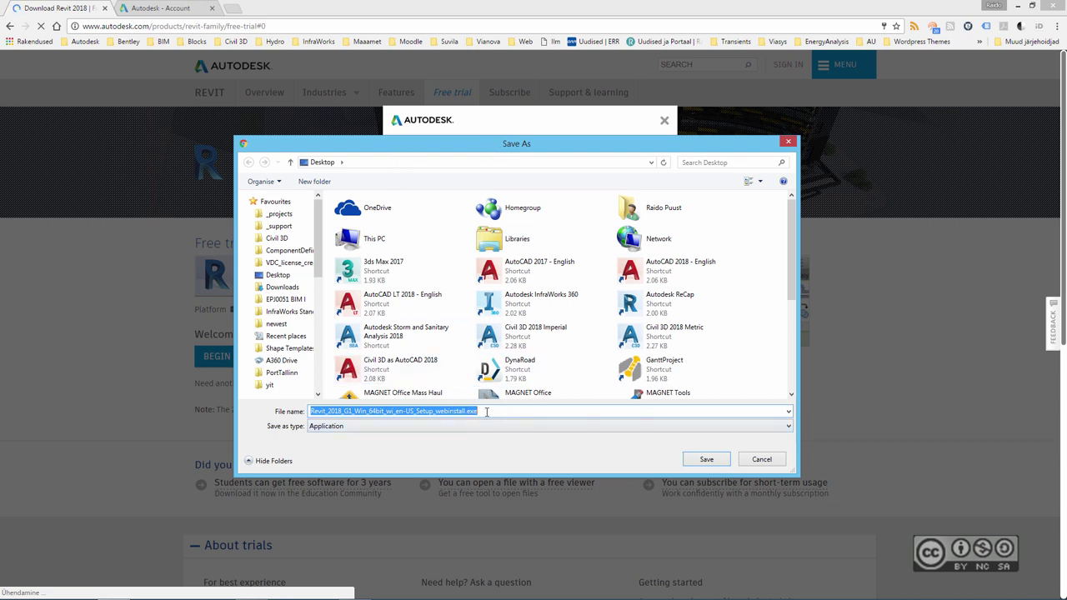
left_click(706, 460)
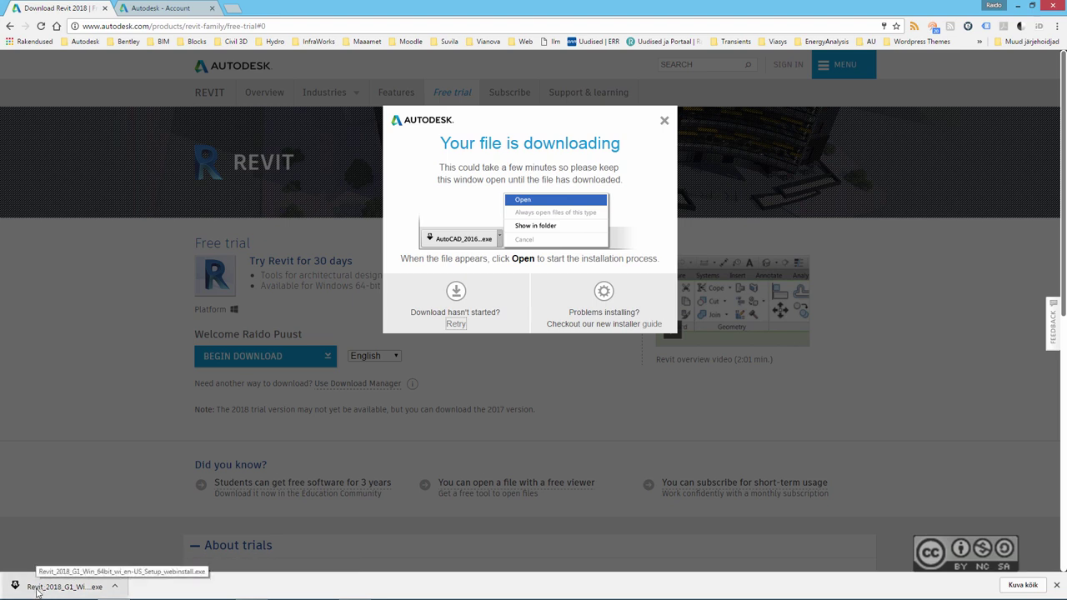
- Minimize Chrome and run the downloaded Revit 2018 web installer from the desktop
left_click(1018, 7)
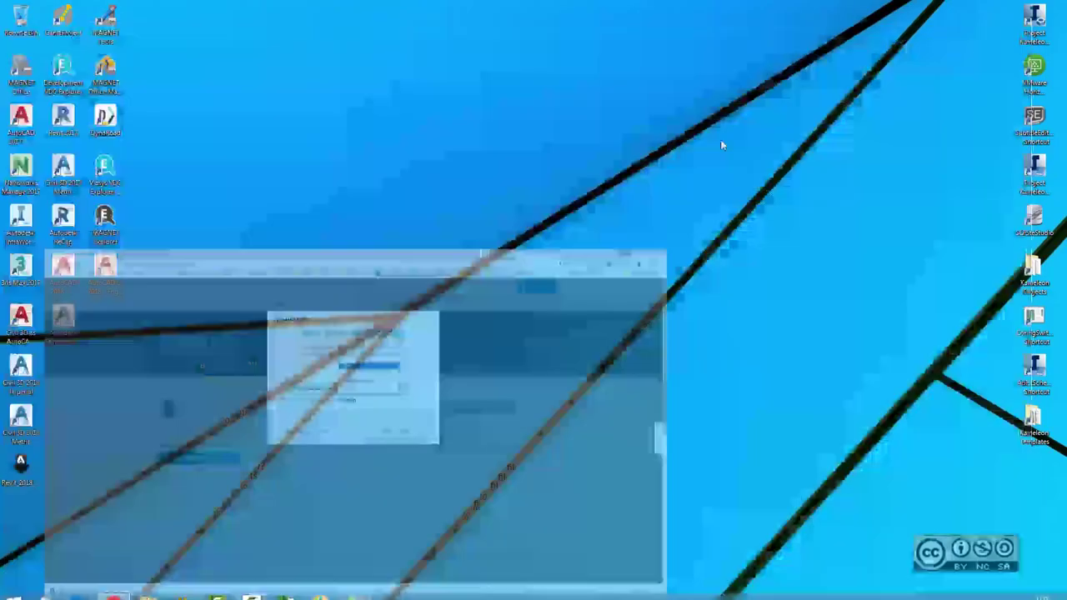
double_click(18, 465)
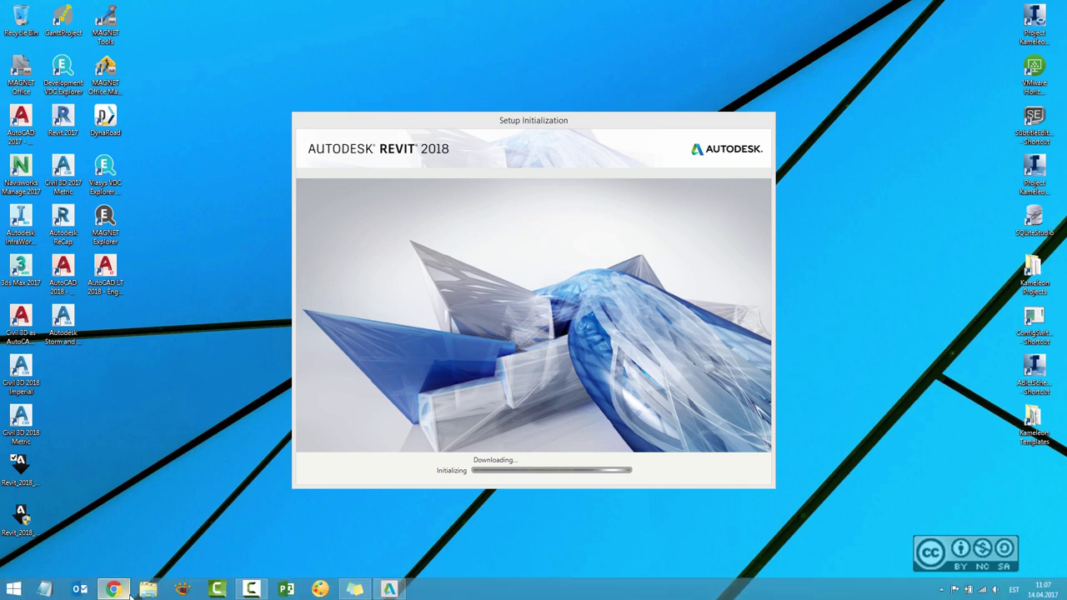
- Browse to C:\Autodesk\WI to confirm Autodesk Revit 2018 is there, then minimize Explorer
left_click(147, 590)
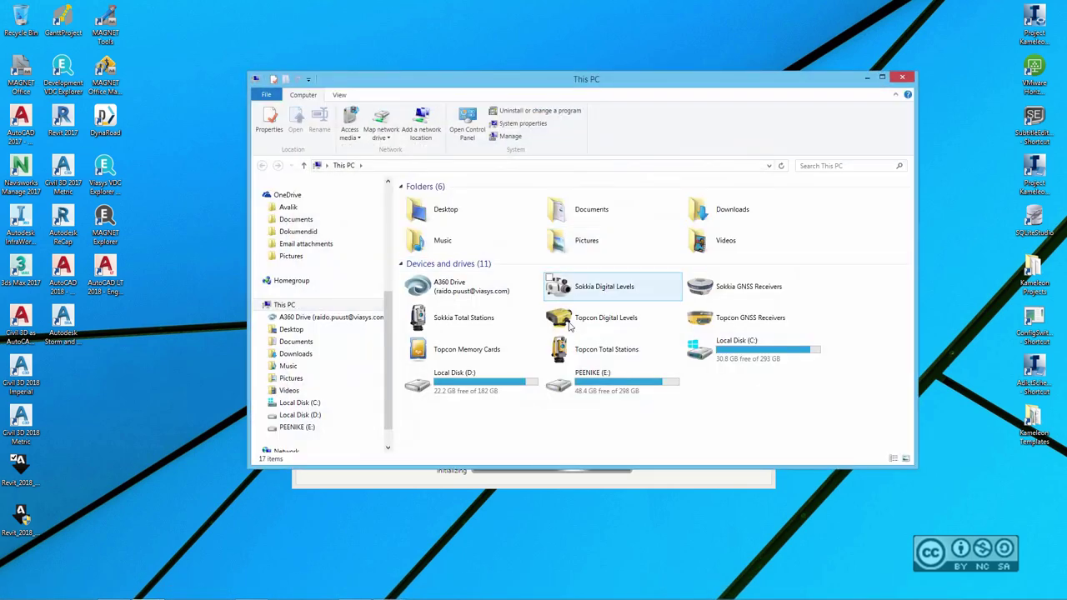
double_click(738, 353)
double_click(440, 201)
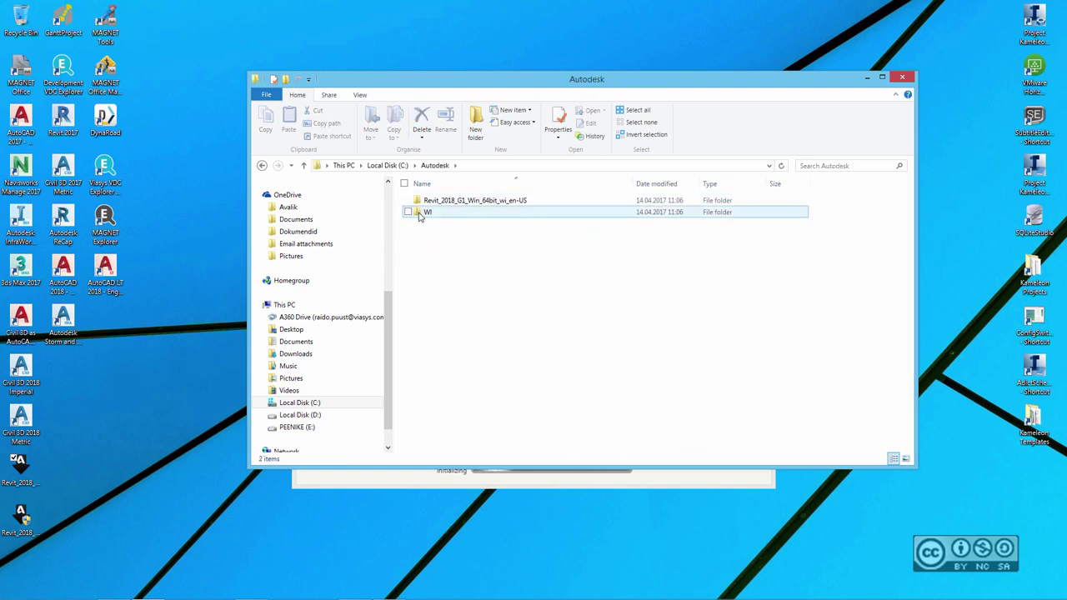
double_click(429, 213)
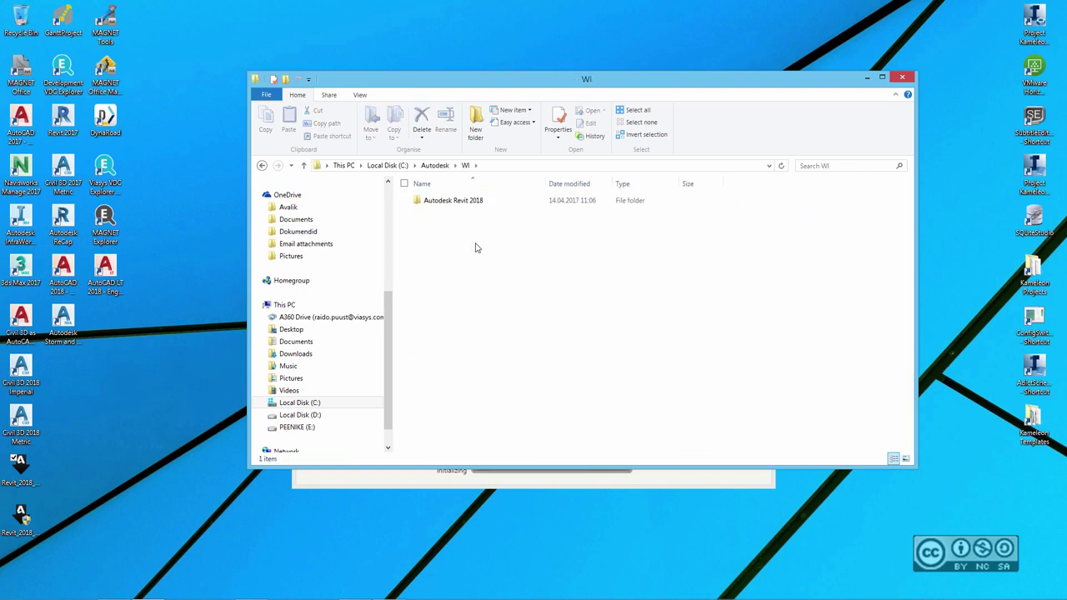
left_click_drag(548, 79, 506, 74)
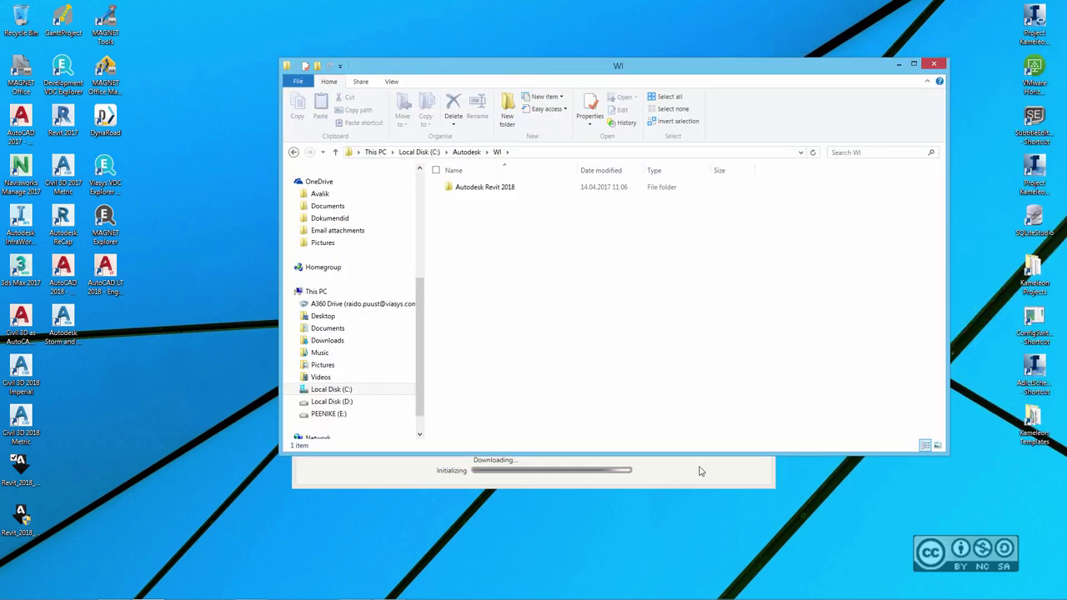
left_click(899, 64)
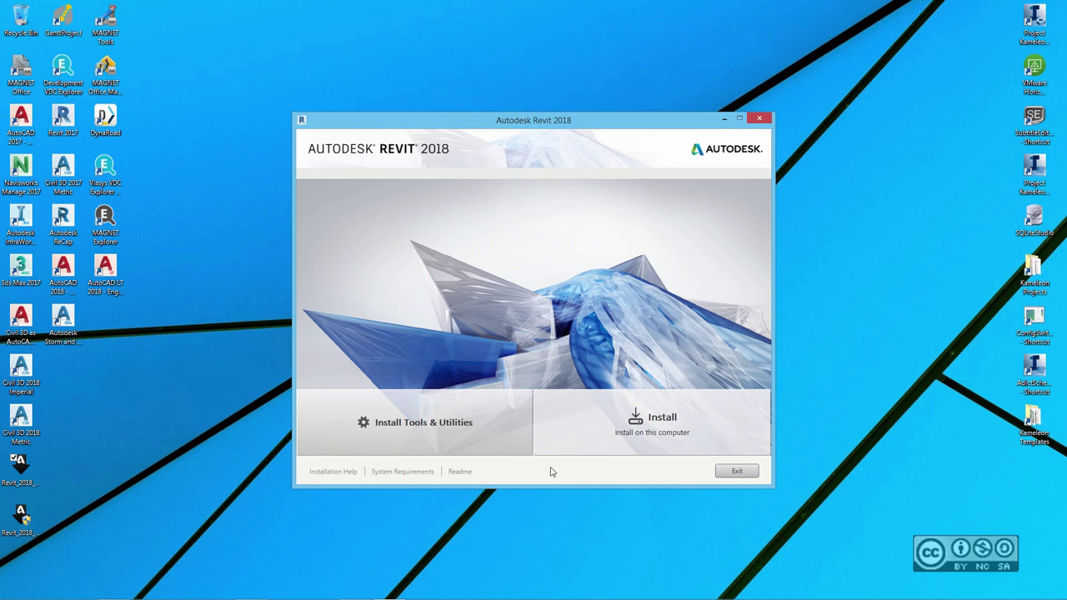
- Choose Install Tools & Utilities, accept the licence agreement, and proceed to Configure Installation
left_click(395, 422)
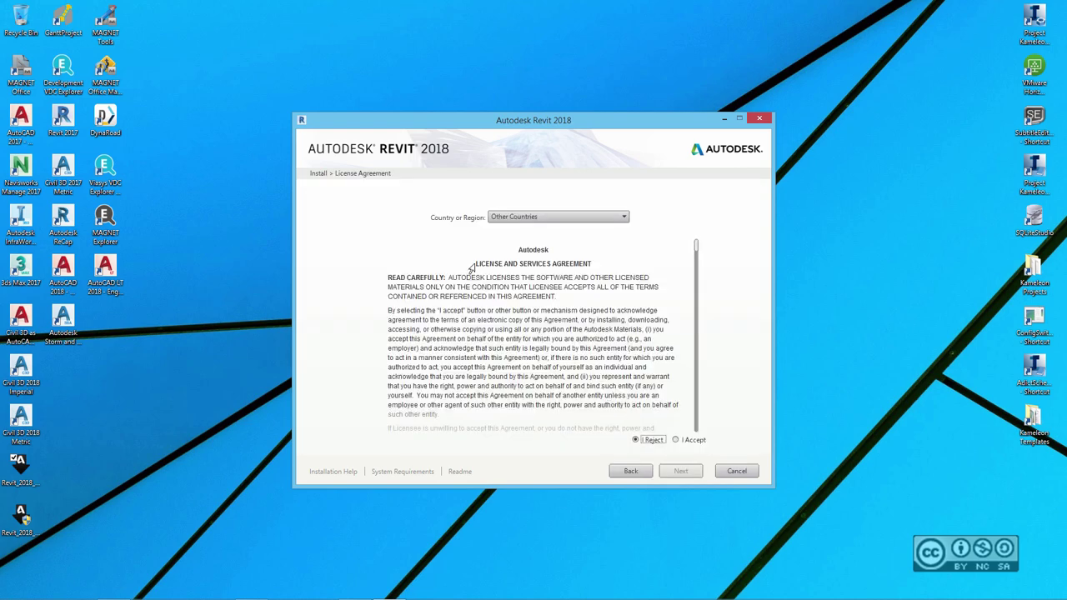
left_click(685, 439)
left_click(681, 471)
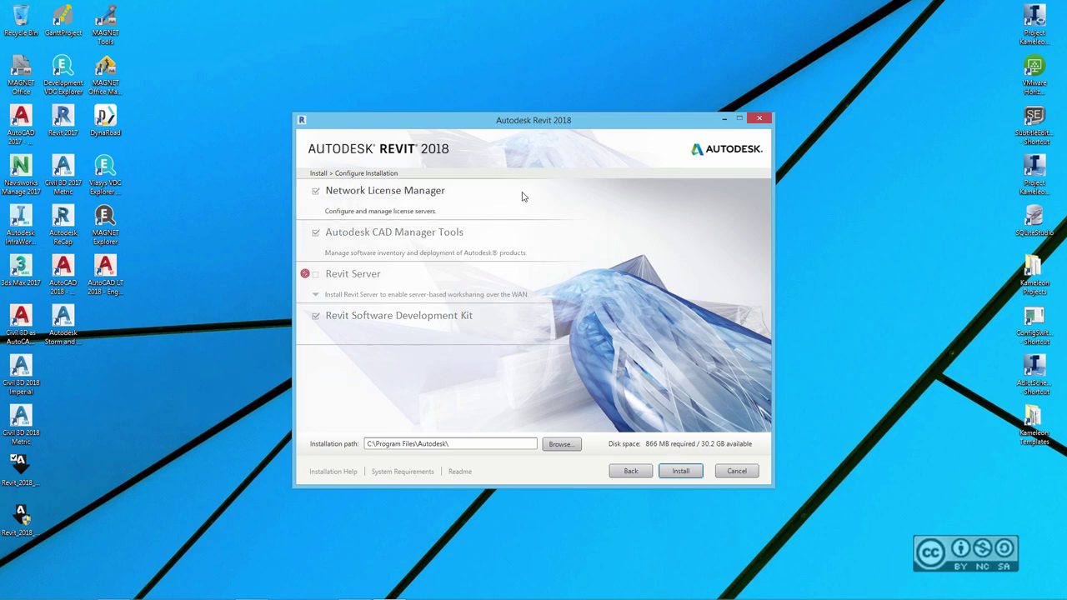
- Return to the start page, choose Install, and accept the licence agreement
left_click(631, 472)
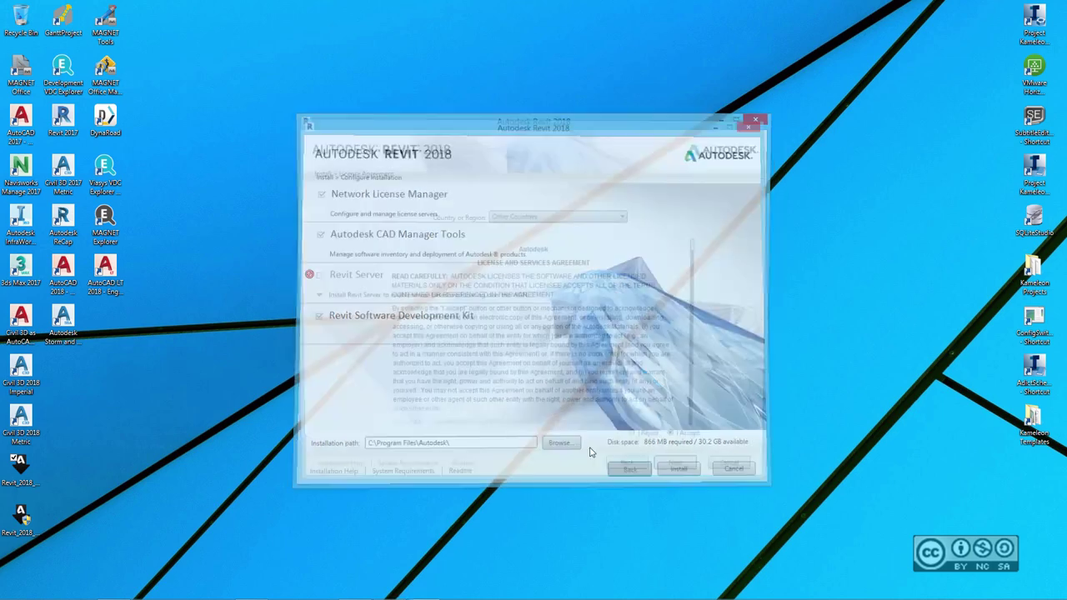
left_click(631, 472)
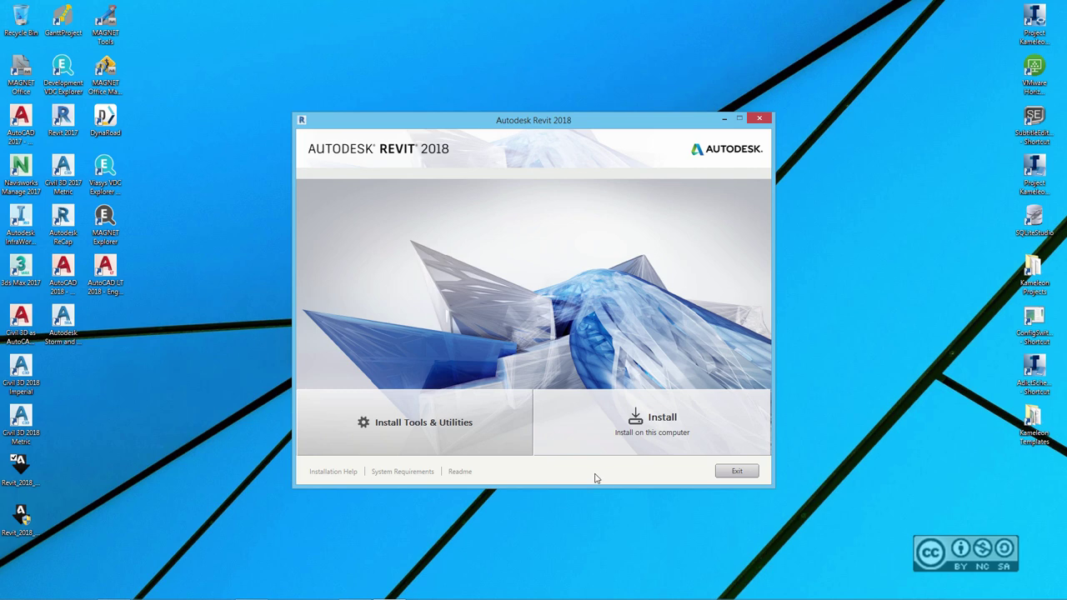
left_click(666, 420)
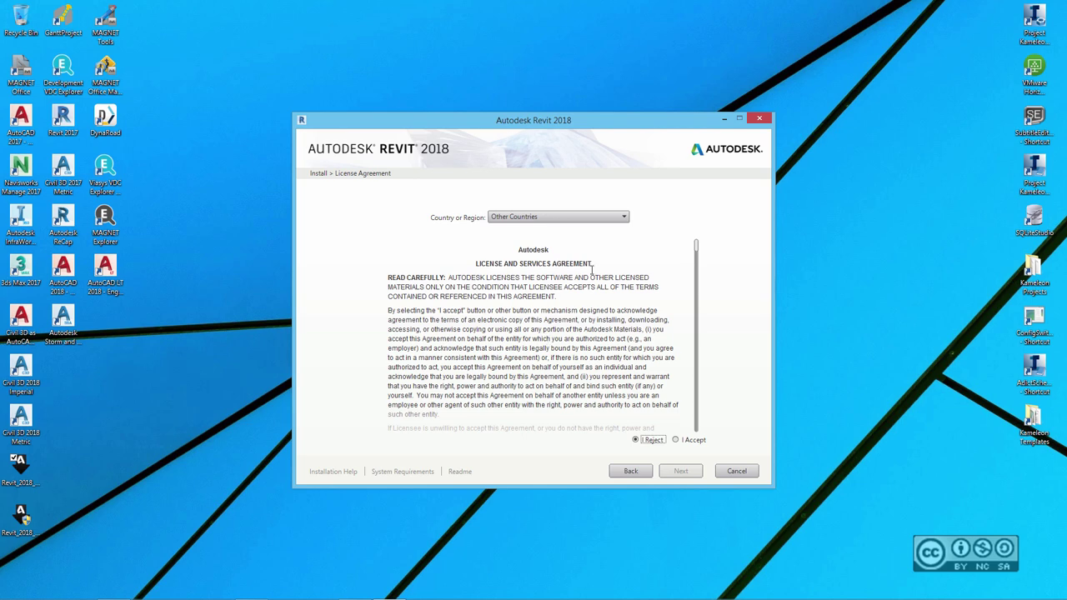
left_click(676, 440)
left_click(681, 471)
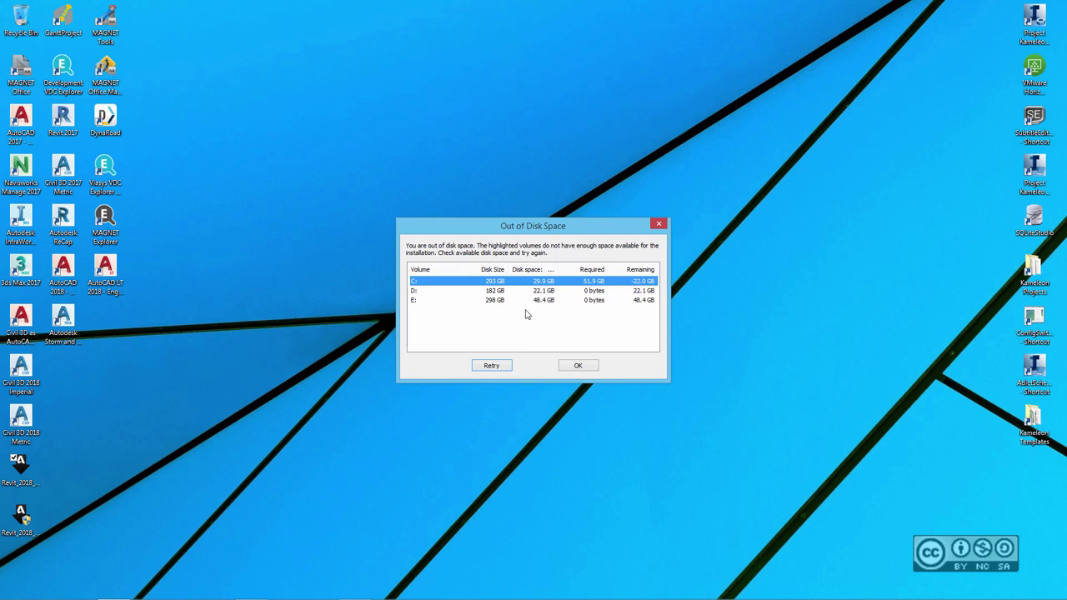
- Dismiss the Out of Disk Space warning and expand the Autodesk Revit 2018 component options
left_click(575, 365)
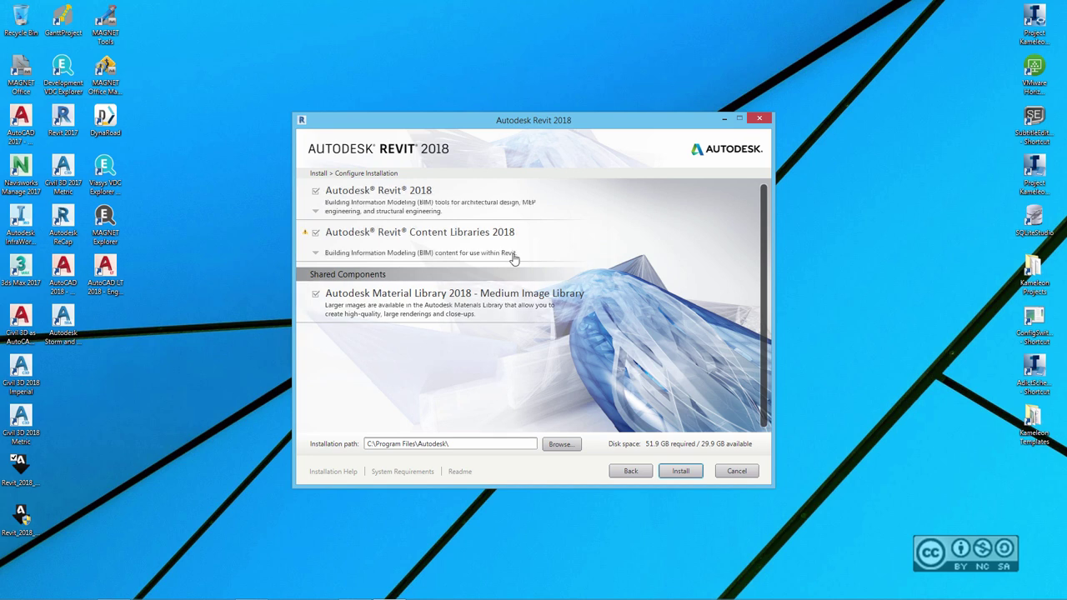
left_click(382, 193)
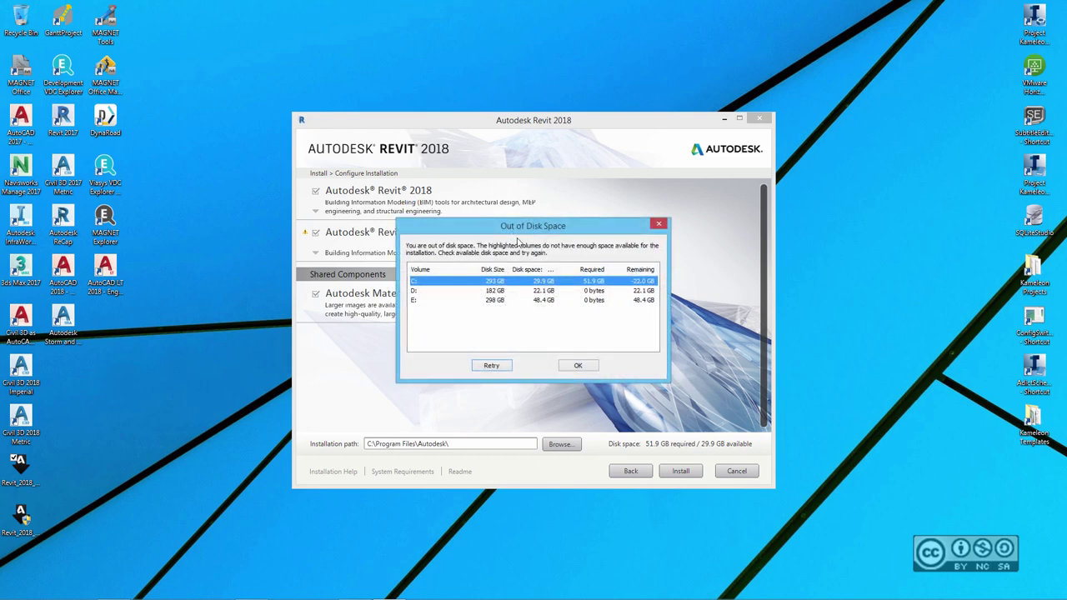
left_click(576, 367)
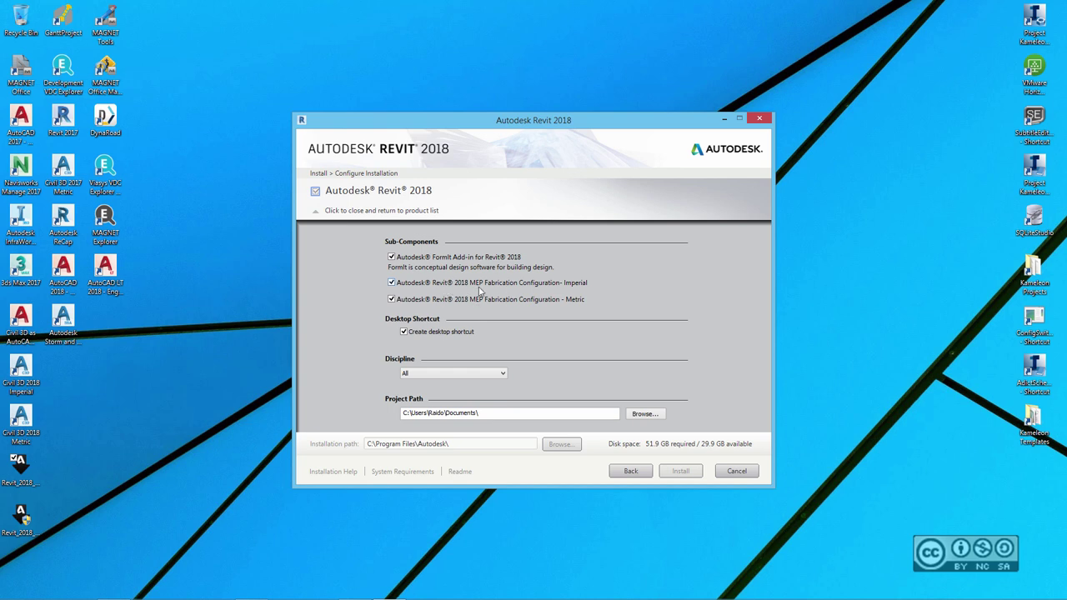
- Untick MEP Fabrication Configuration - Imperial, leaving the Discipline set to All
left_click(393, 284)
left_click(450, 377)
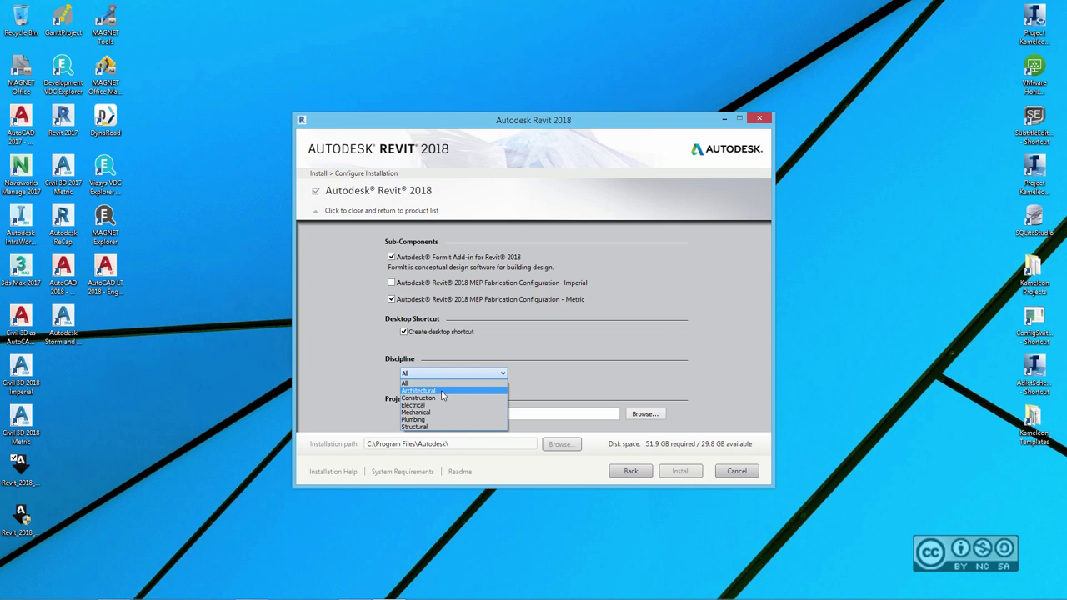
left_click(536, 381)
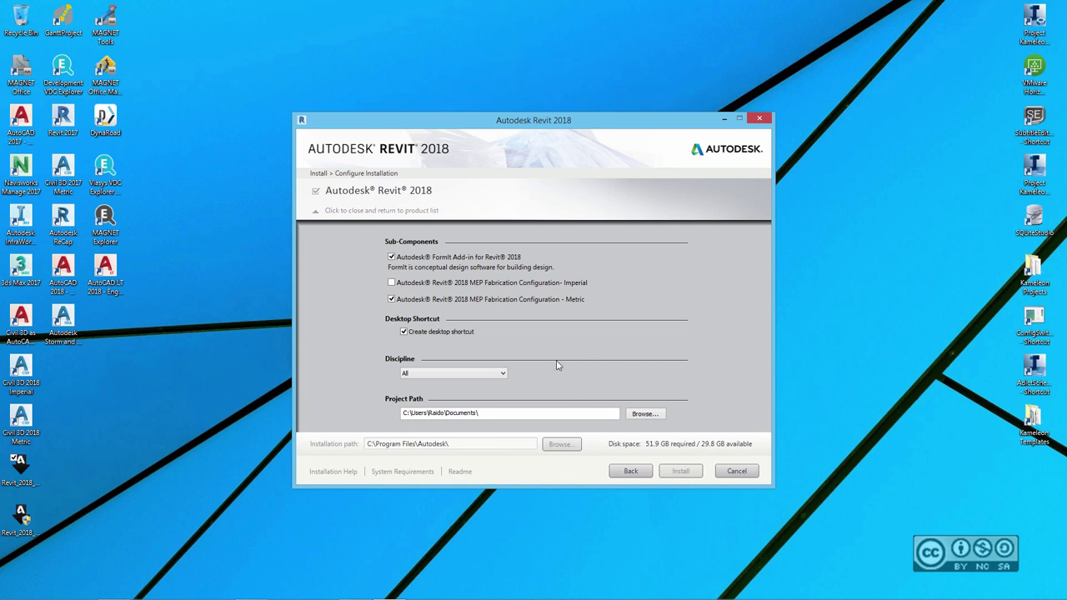
- Collapse the Revit 2018 options, dismiss the disk-space warning, and expand Revit Content Libraries 2018
left_click(422, 198)
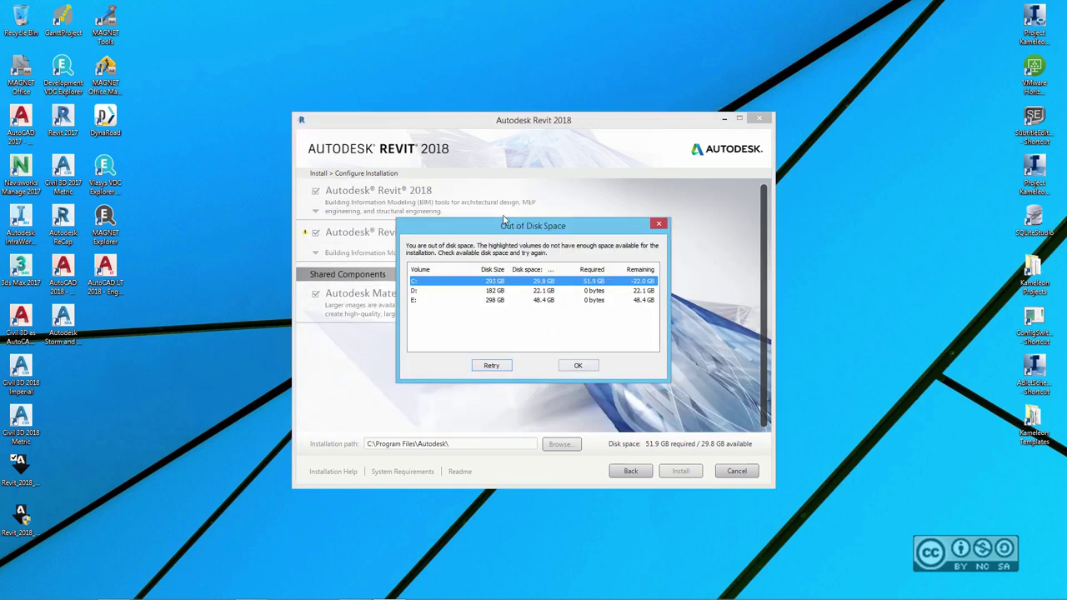
left_click(579, 367)
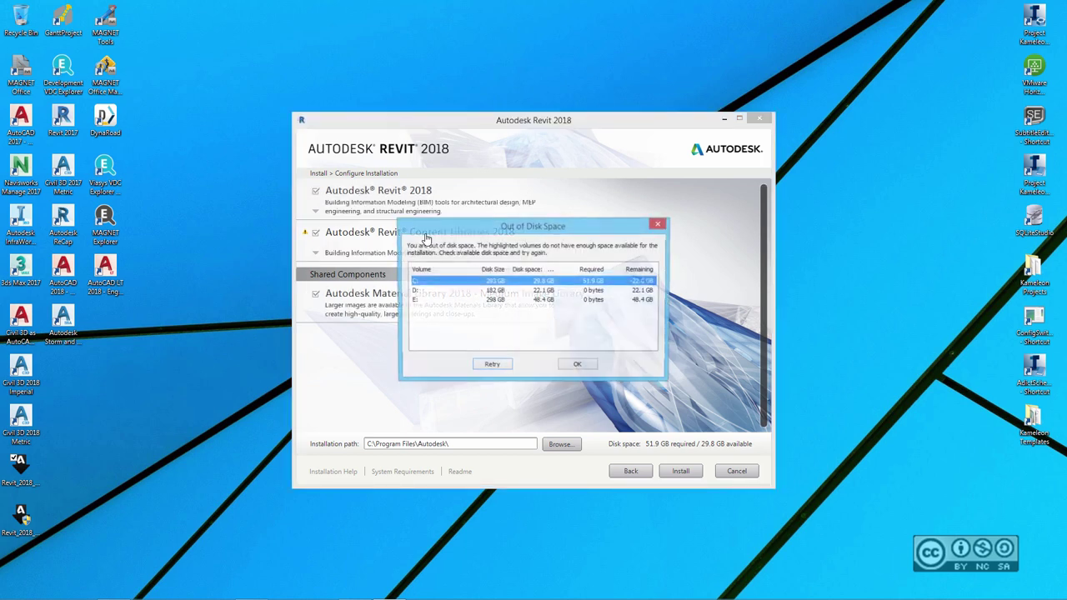
left_click(576, 366)
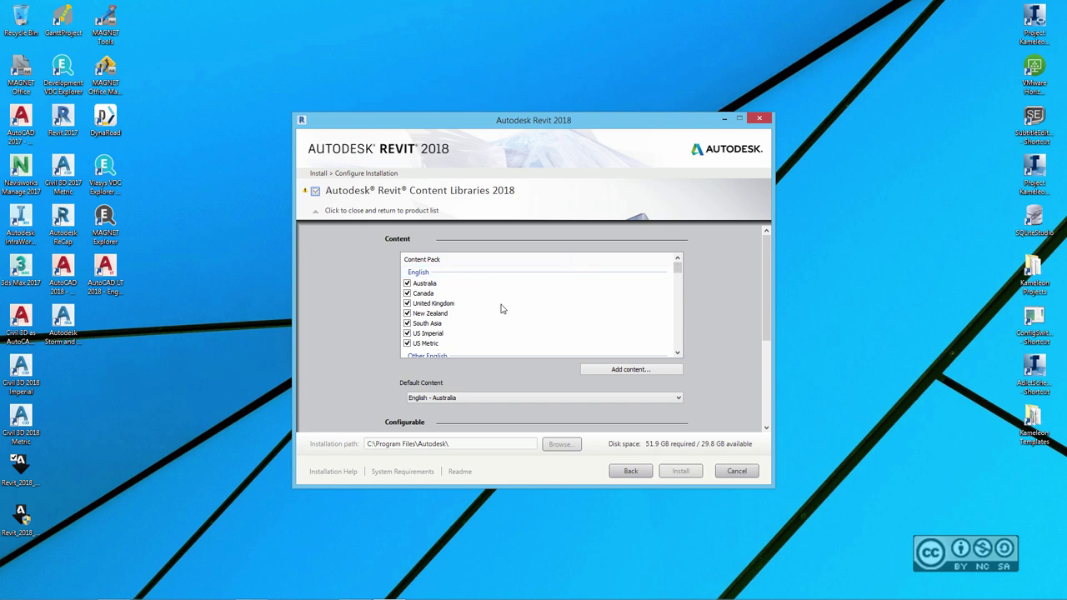
- Untick all the English content packs in the Content Libraries list
mouse_move(677, 265)
left_mouse_down()
mouse_move(681, 292)
mouse_move(680, 267)
left_mouse_up()
left_click(420, 272)
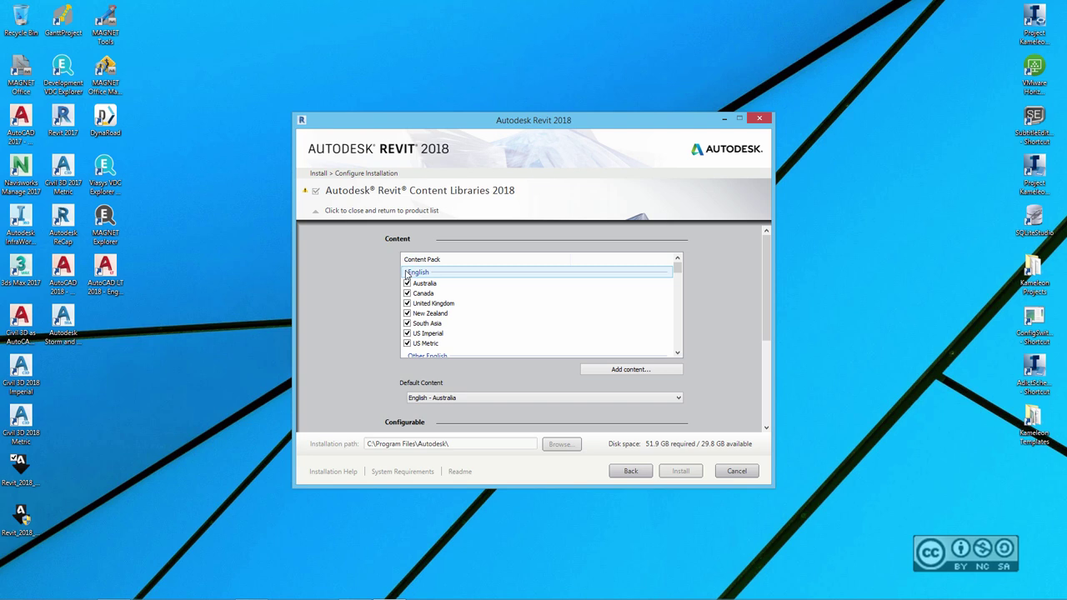
left_click(405, 273)
left_click(407, 283)
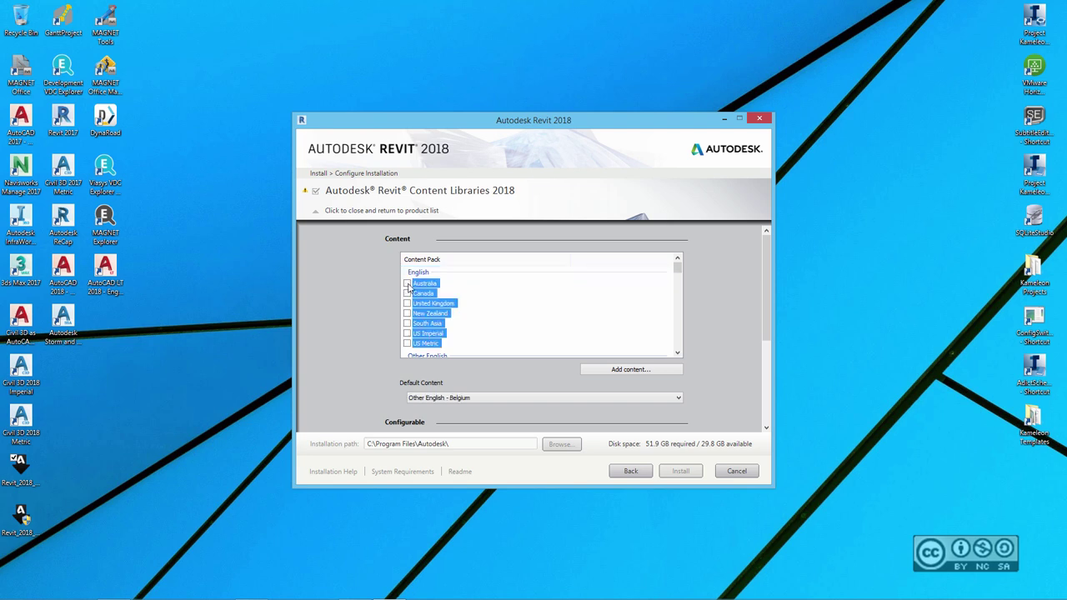
left_click(528, 325)
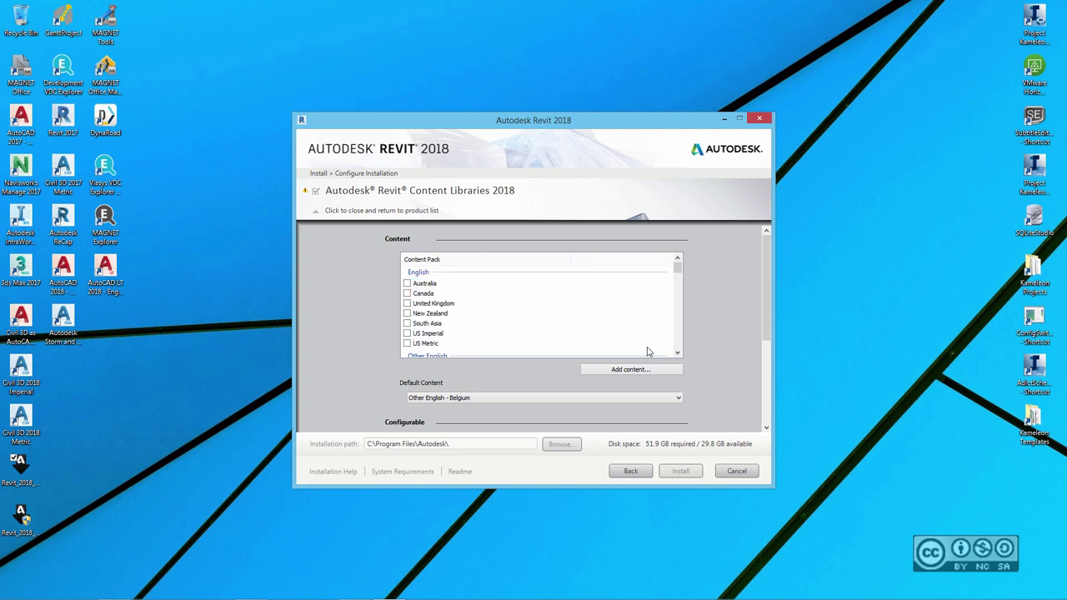
left_click(678, 352)
left_click(678, 353)
left_click(678, 353)
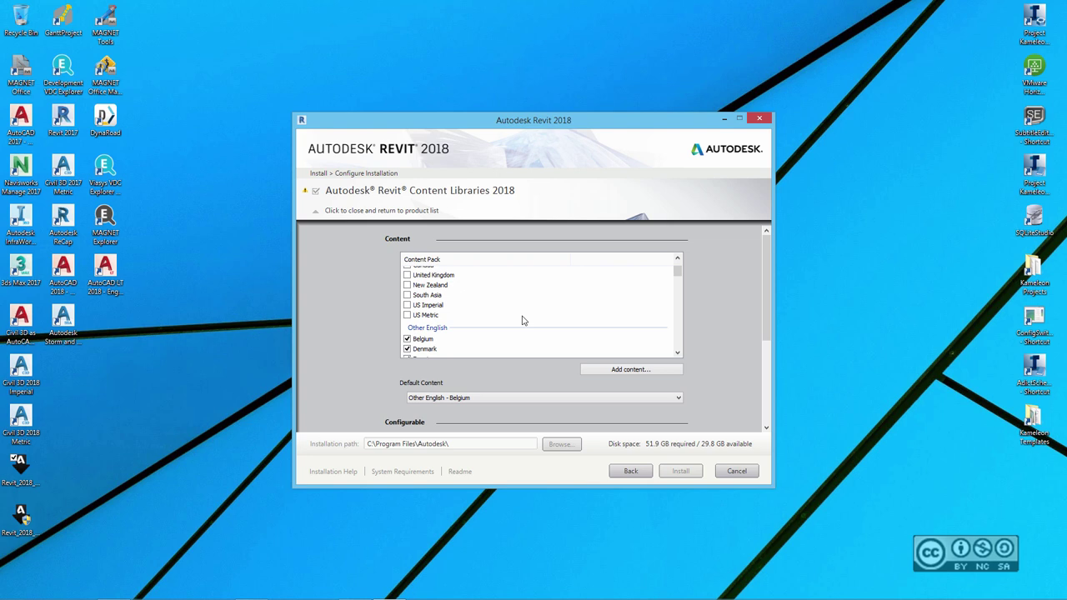
- Include only the US Metric content pack and untick the Other English packs
left_click(408, 316)
left_click(677, 353)
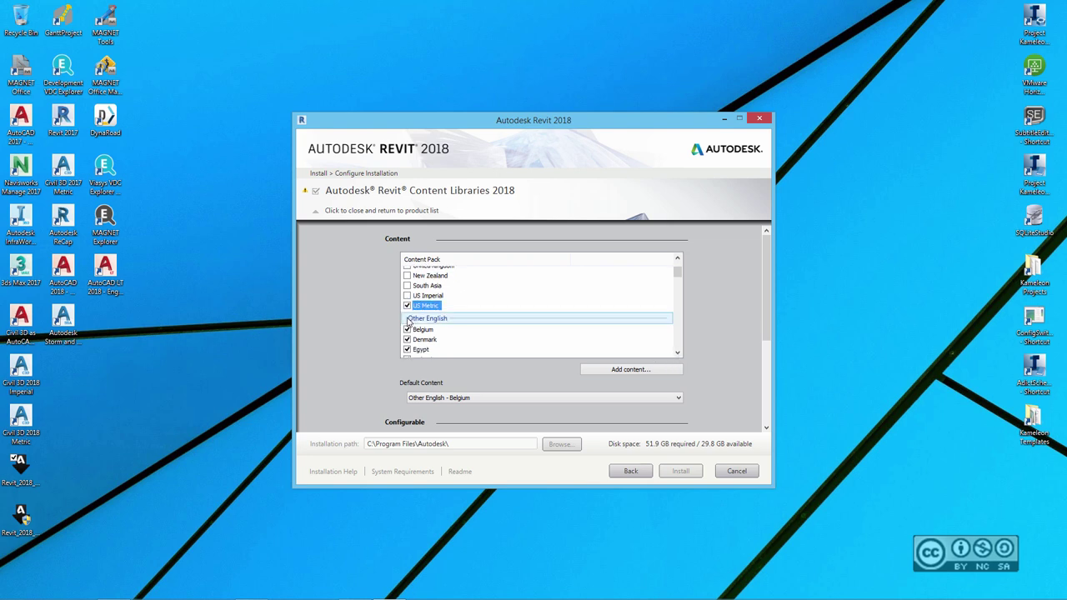
left_click(408, 319)
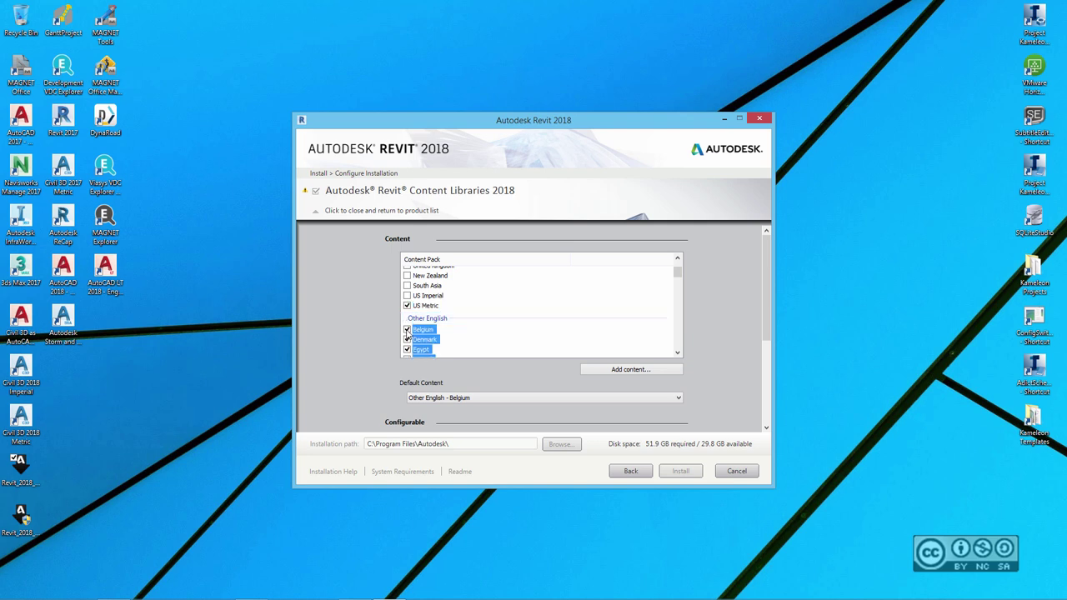
left_click(406, 330)
mouse_move(679, 279)
left_mouse_down()
mouse_move(679, 352)
mouse_move(680, 268)
left_mouse_up()
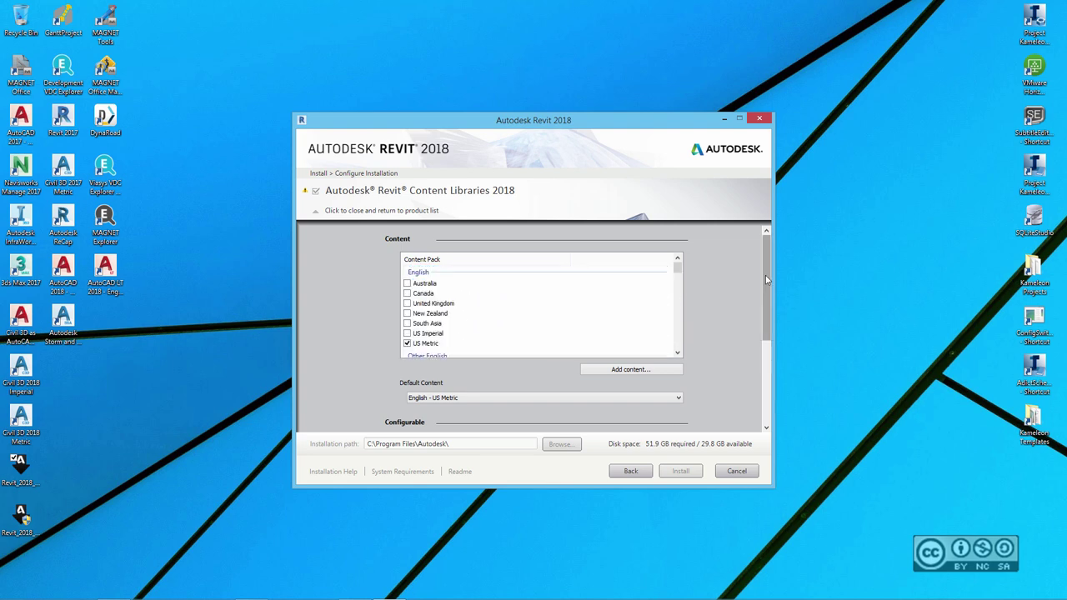
- Keep English - US Metric as Default Content, then review the Configurable paths
scroll(765, 275, "down", 3)
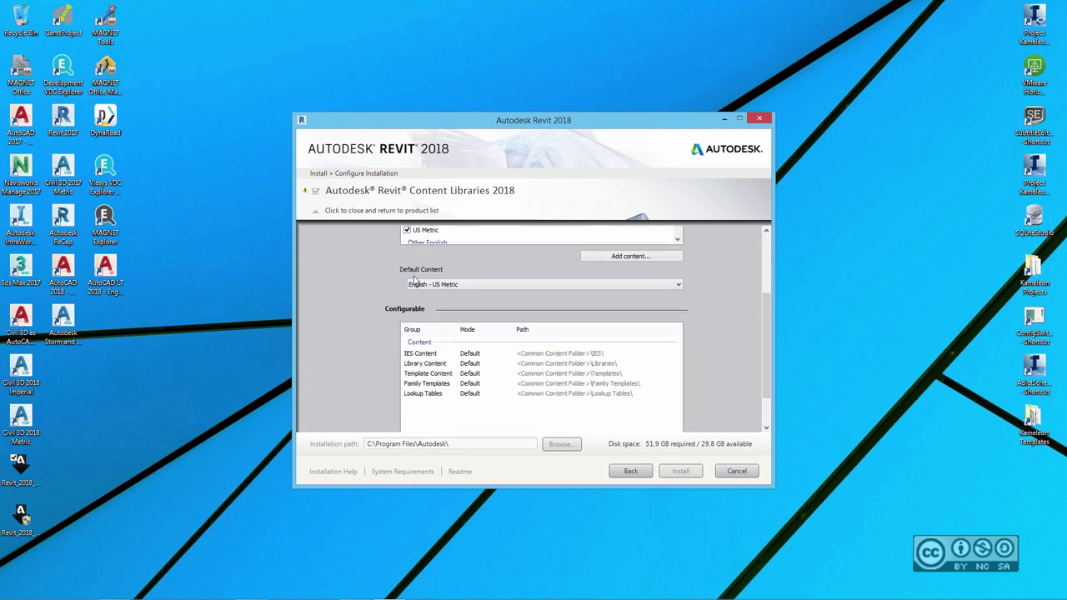
left_click(443, 284)
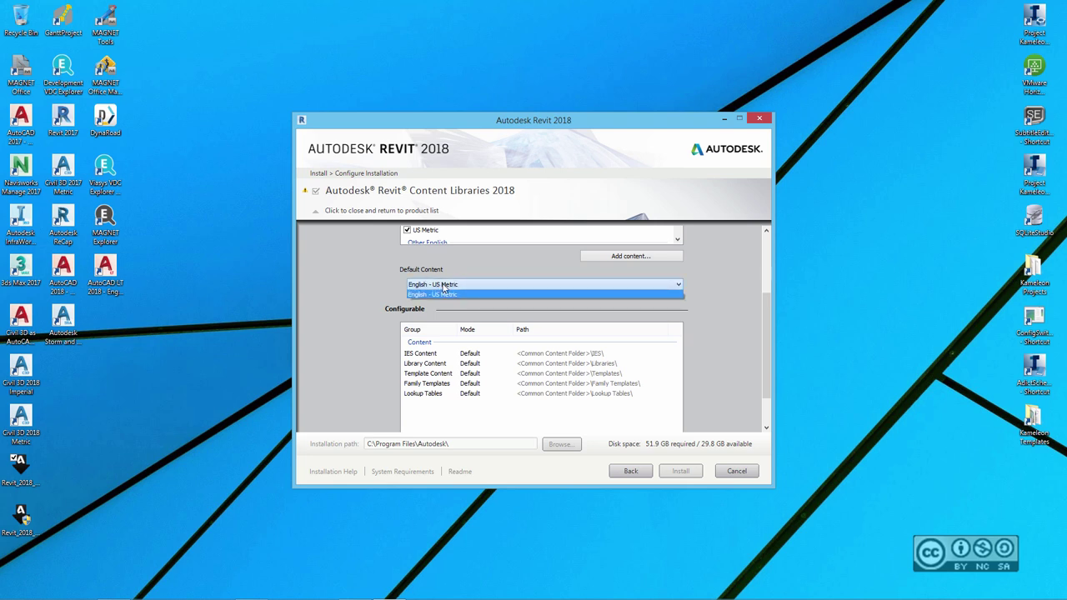
left_click(406, 283)
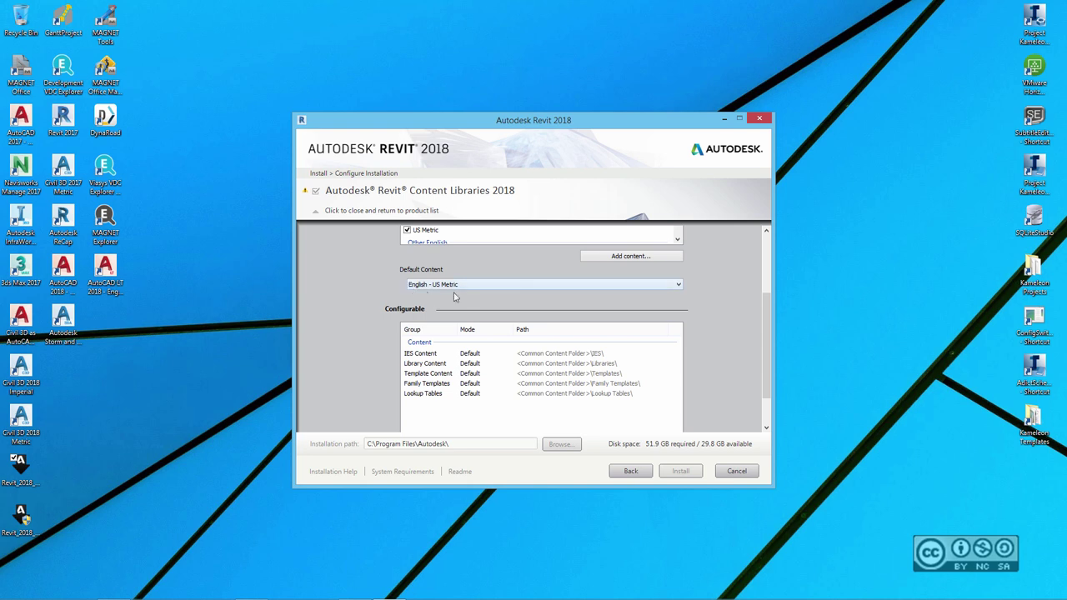
scroll(386, 270, "down", 2)
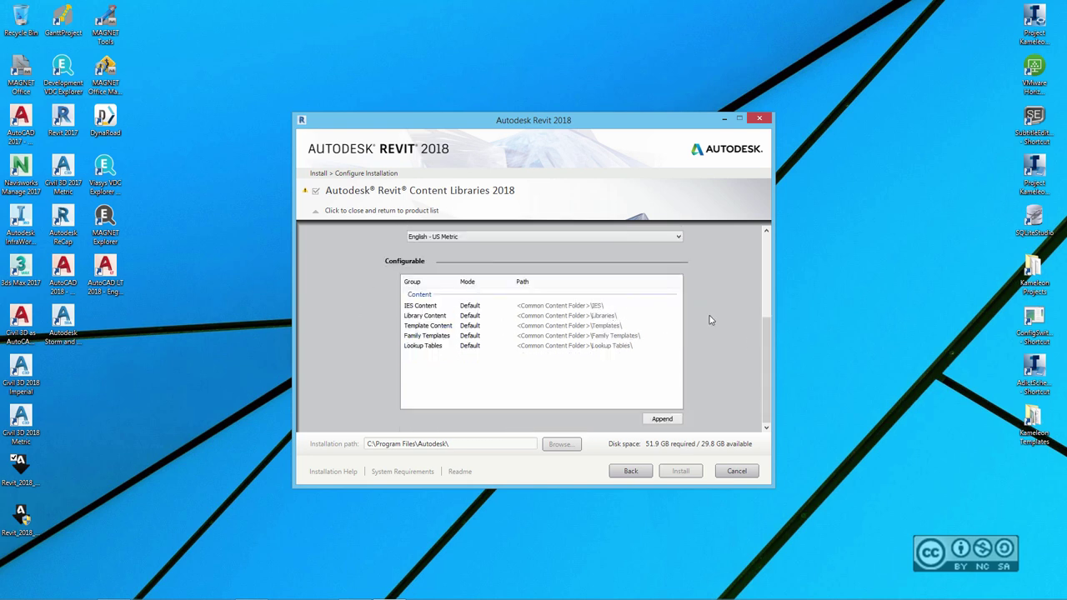
left_click_drag(766, 384, 766, 310)
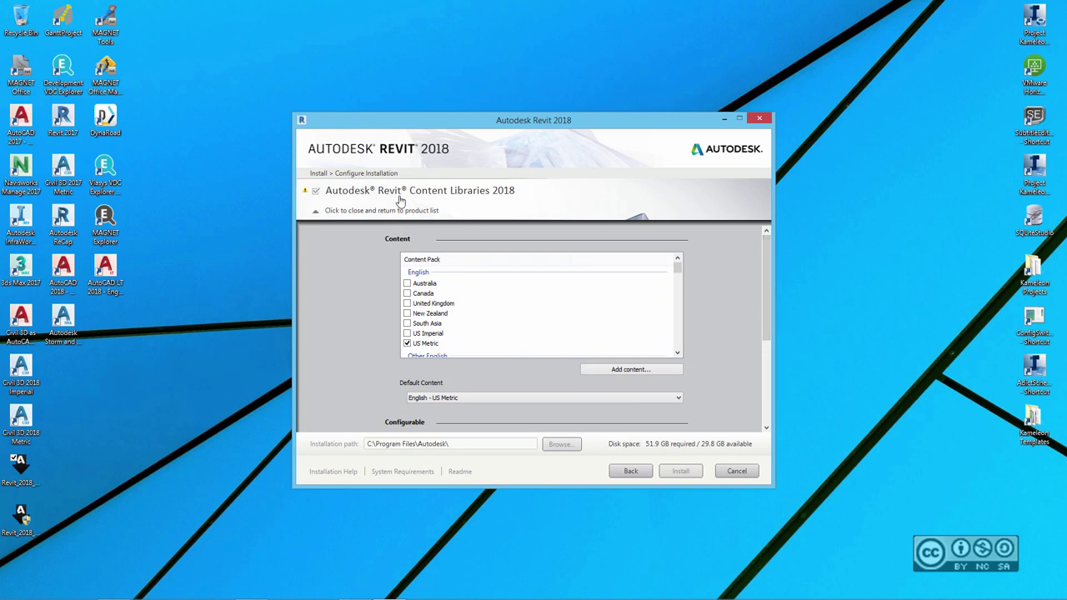
- Collapse the Content Libraries panel to see the 13.6 GB requirement against 29.8 GB available
left_click(448, 195)
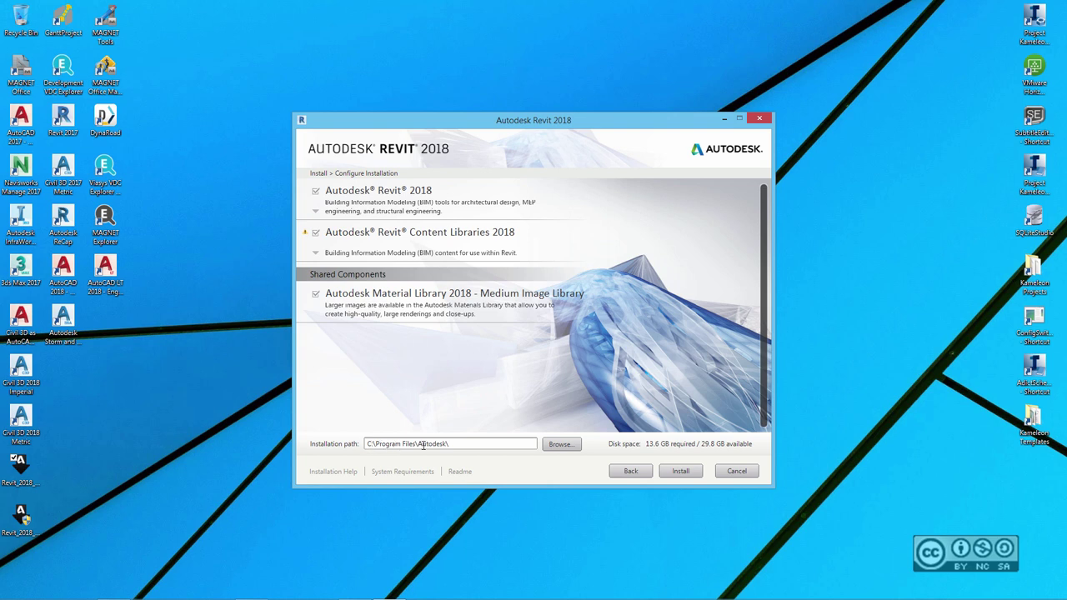
- Install Revit 2018, Content Libraries, Material Library, FormIt and MEP Fabrication Metric
left_click(682, 472)
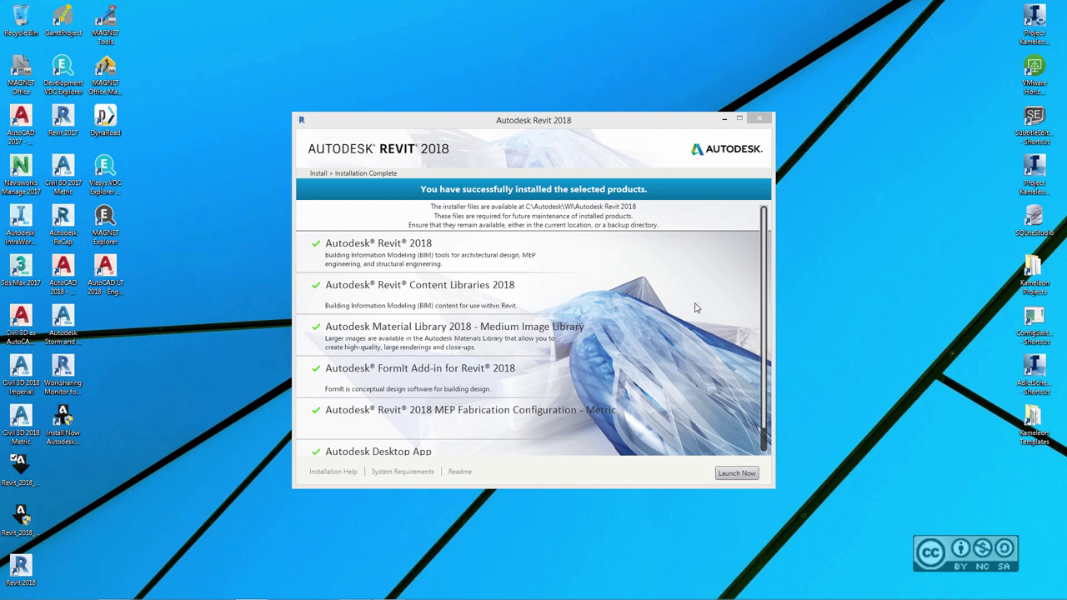
- Move the Revit 2018 desktop shortcut into an empty slot and close the finished installer
left_click_drag(764, 288, 770, 267)
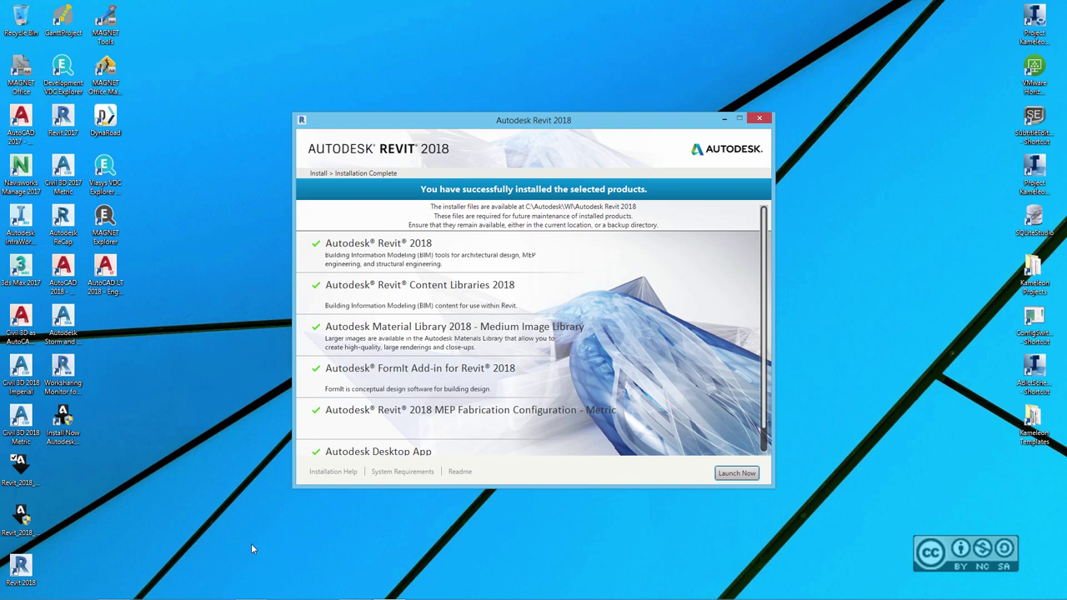
left_click_drag(21, 567, 107, 430)
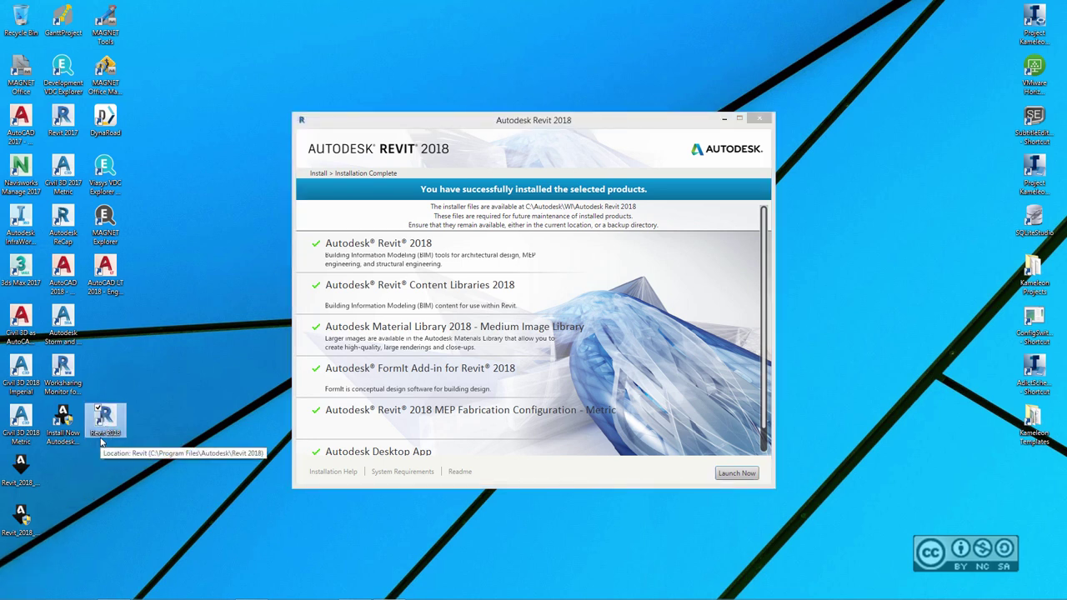
left_click(655, 121)
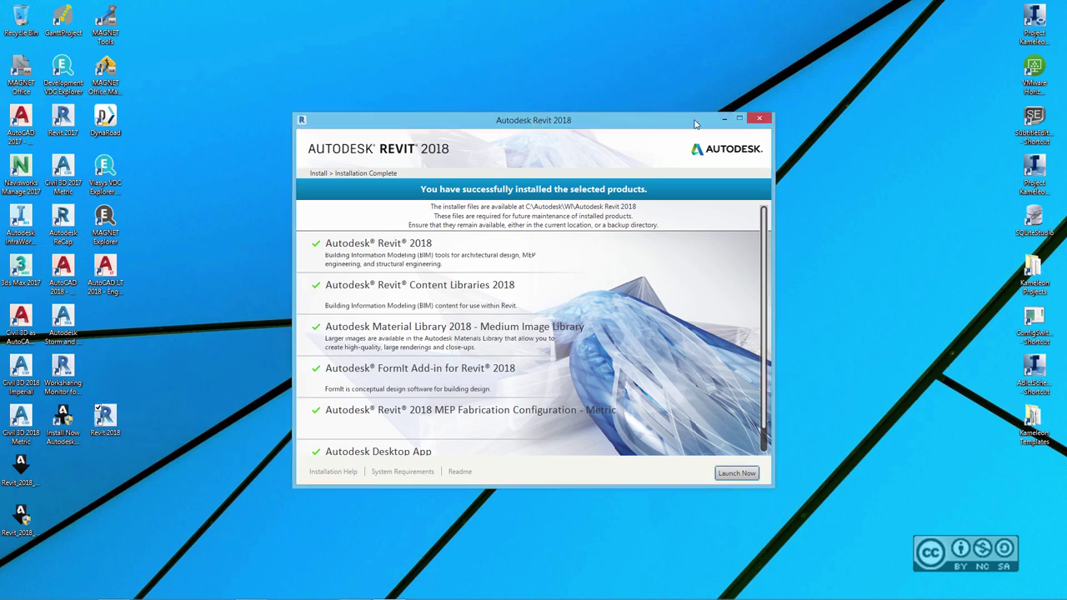
left_click(761, 121)
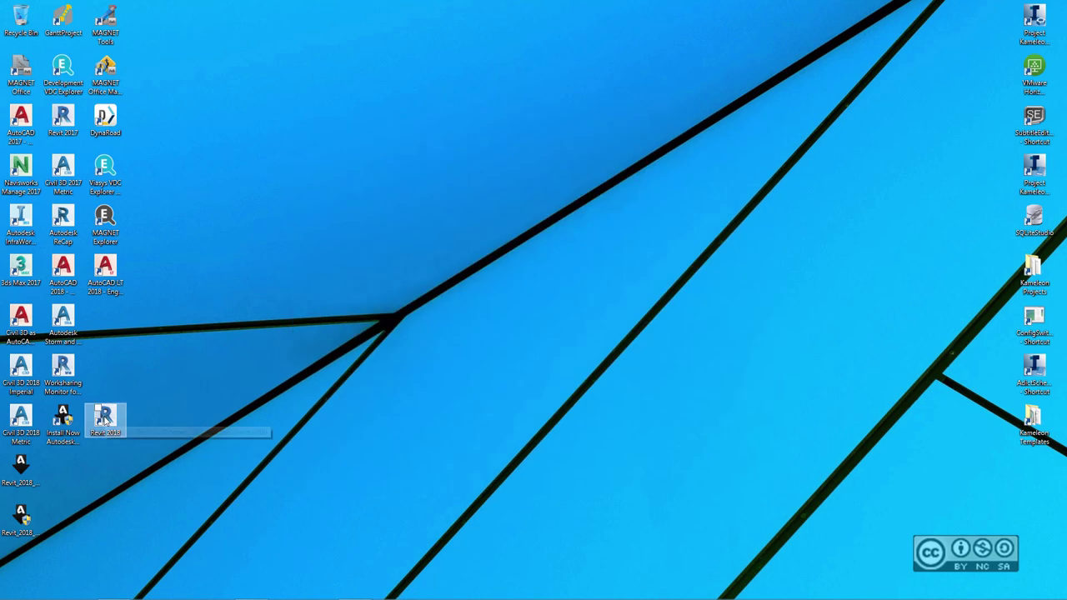
- Launch Revit 2018 from its desktop shortcut and dismiss the 'Welcome to your trial' message
double_click(105, 419)
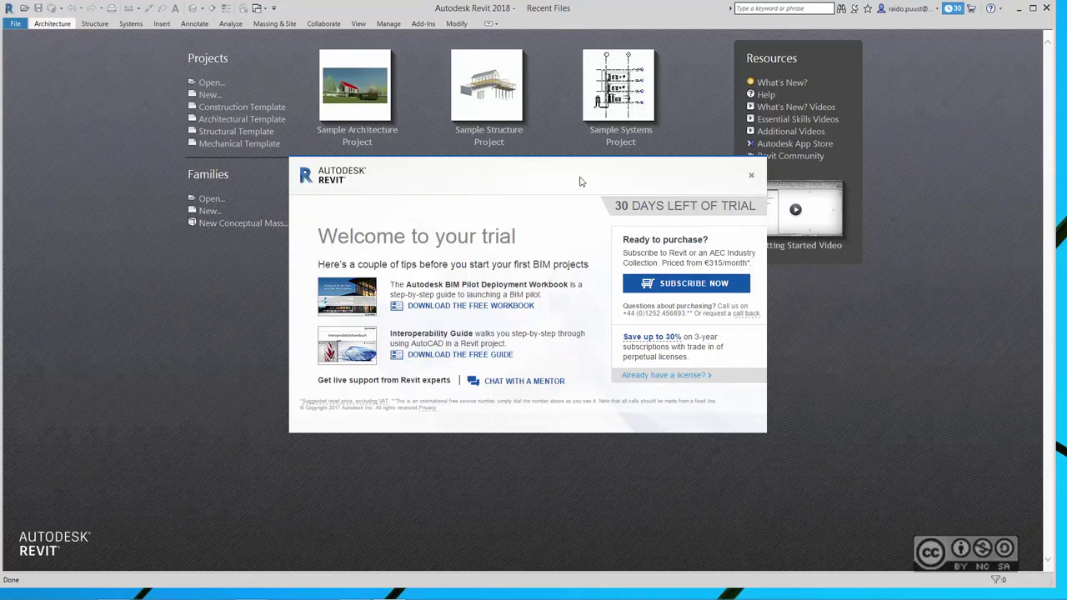
left_click(751, 176)
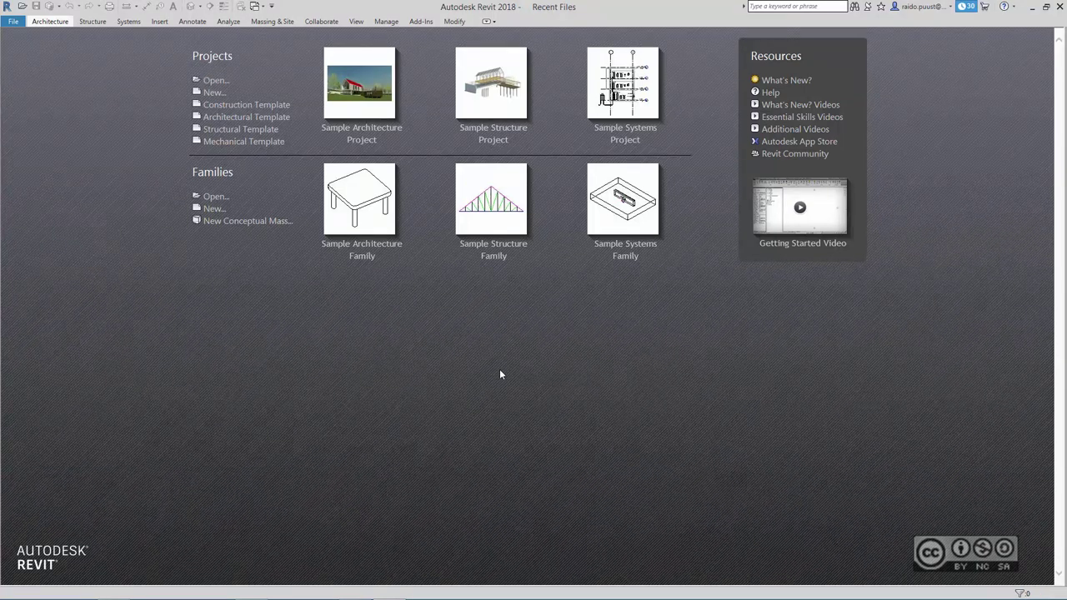
- Create Project1 from the Mechanical Template, opening on the 1 - Mech floor plan
left_click(215, 94)
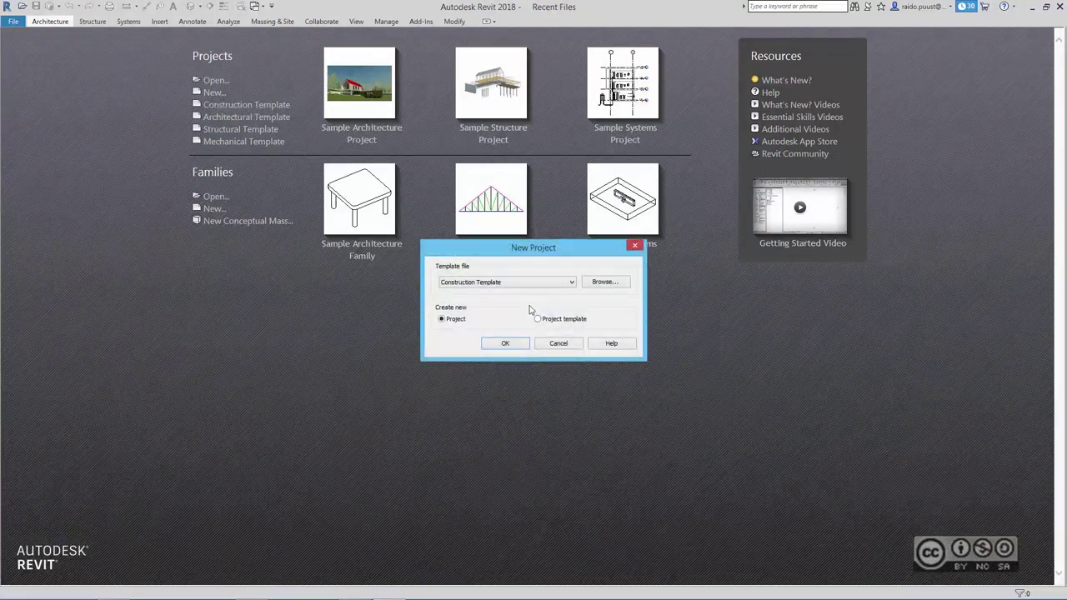
left_click(507, 283)
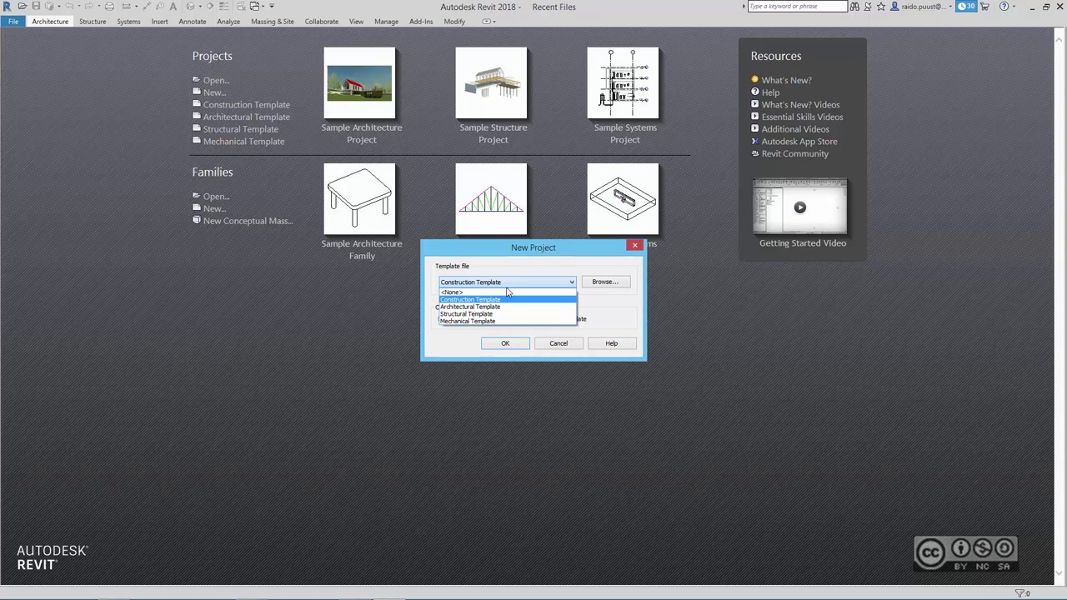
left_click(474, 322)
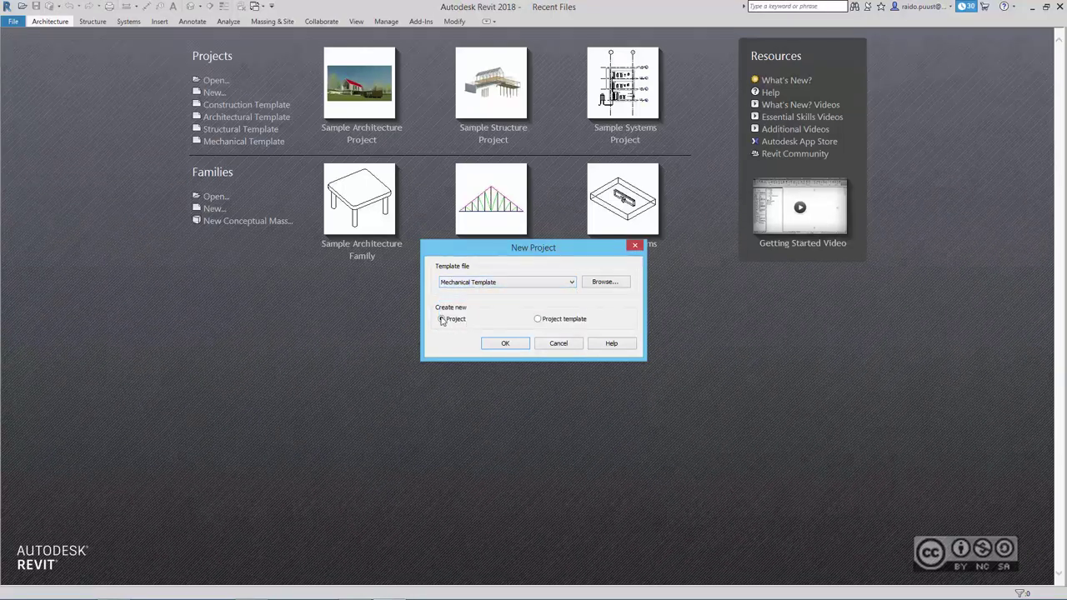
left_click(506, 345)
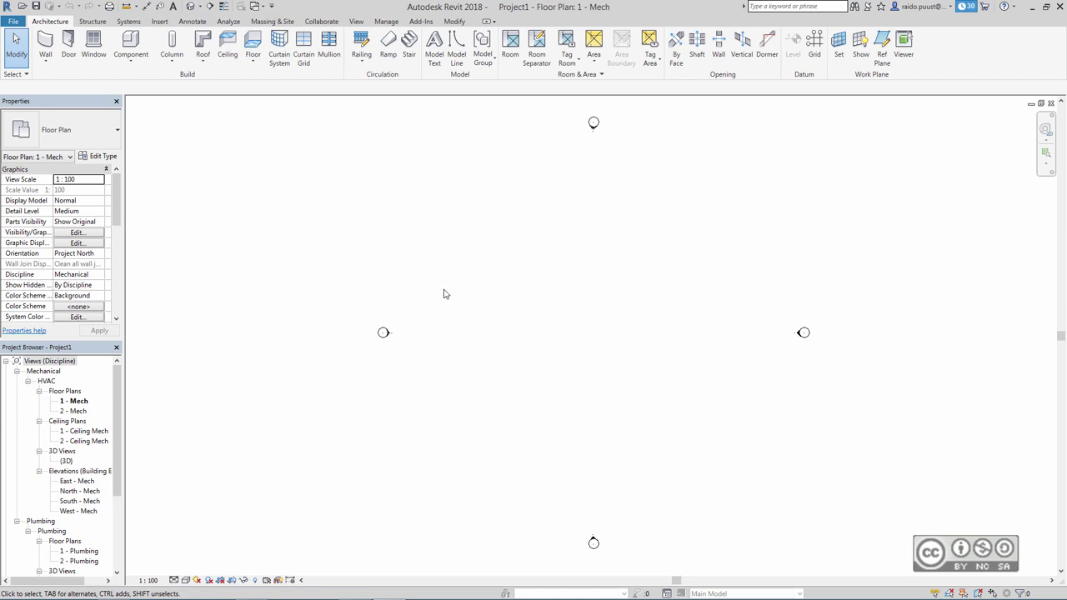
- Close Project1's 1 - Mech floor plan view to reach the Recent Files screen
left_click(1051, 103)
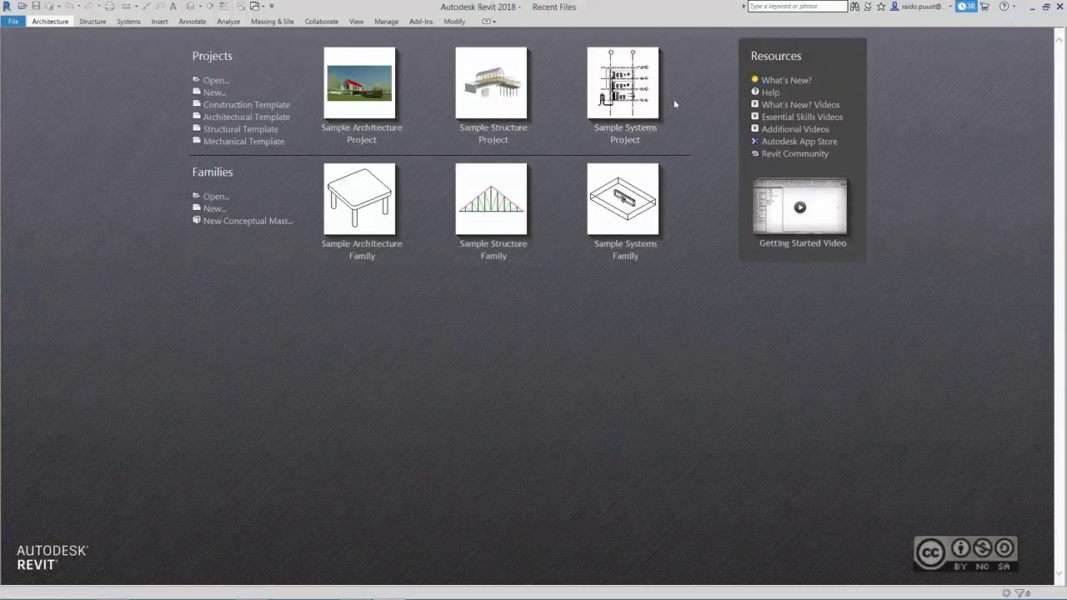
left_click(356, 88)
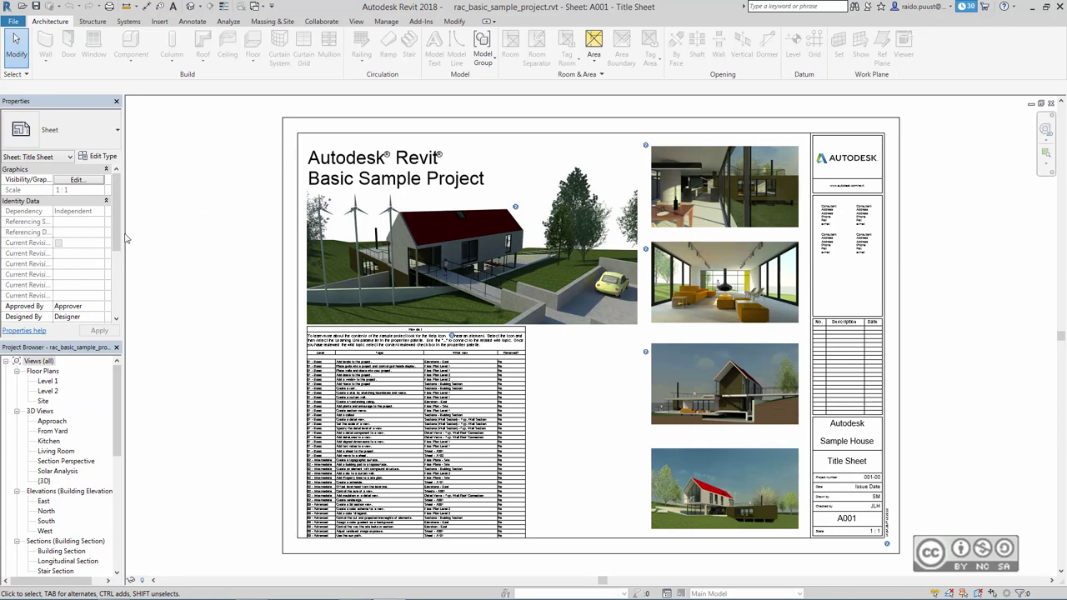
left_click_drag(125, 235, 157, 260)
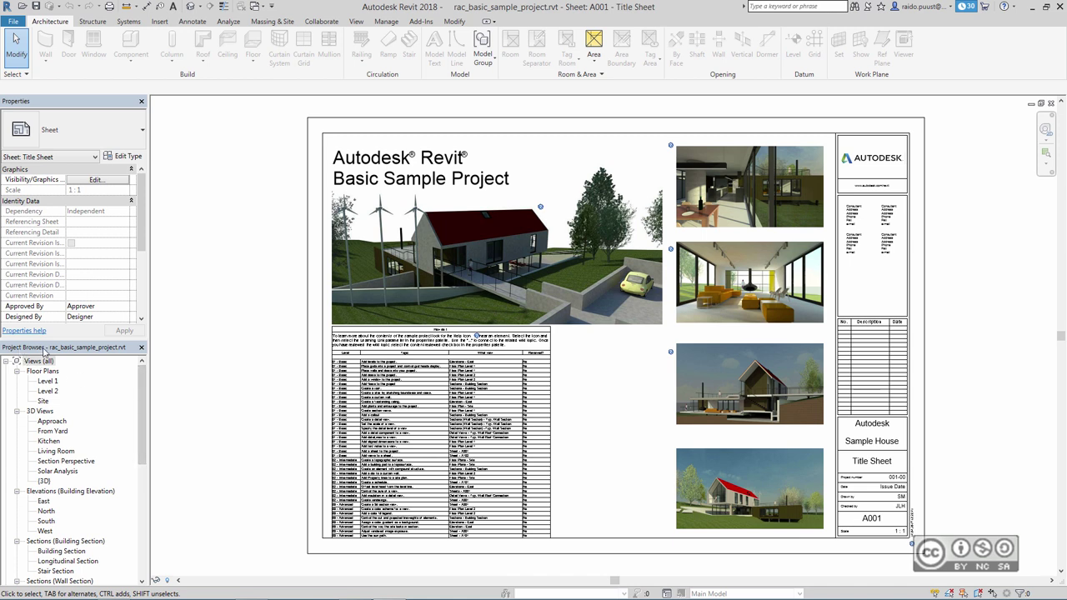
left_click(146, 364)
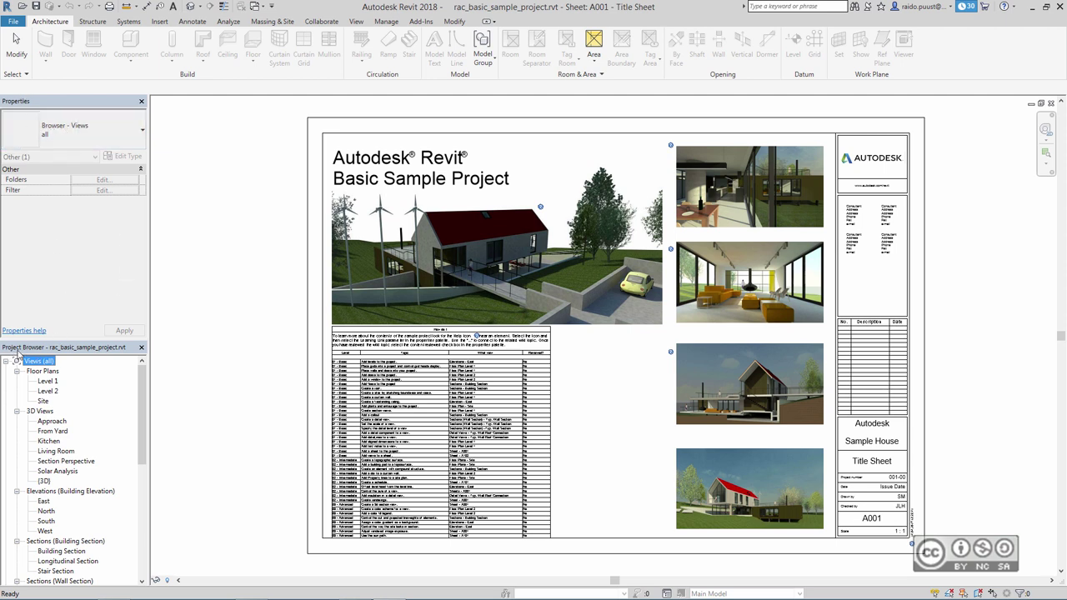
left_click(1052, 104)
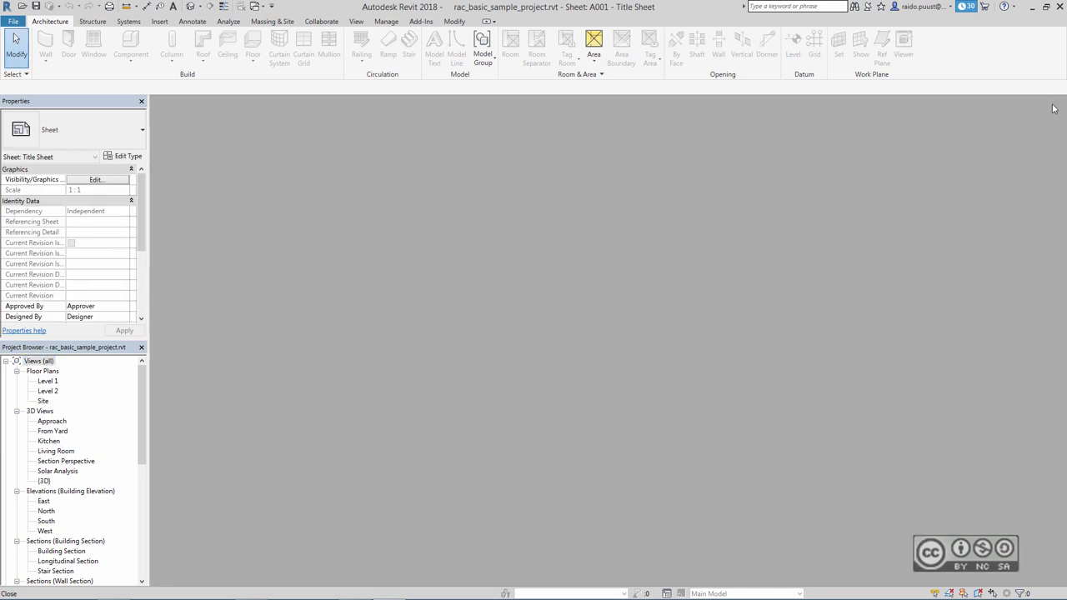